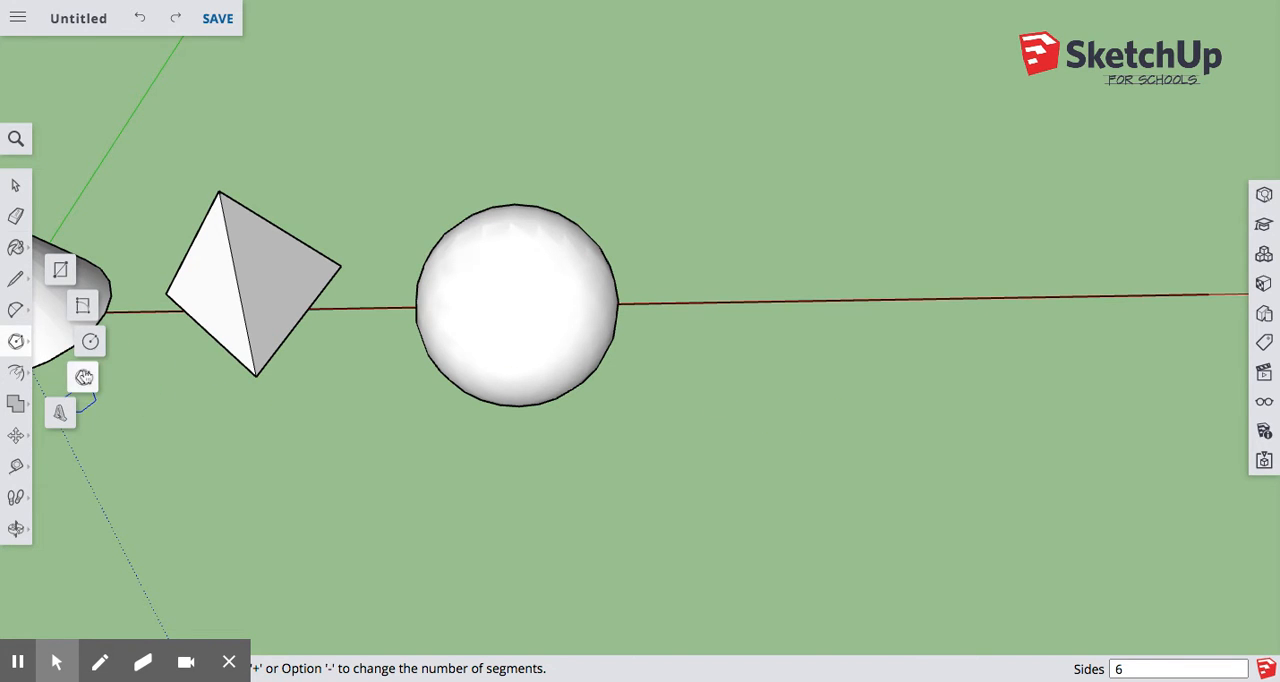
Draw a six-sided polygon with an inscribed radius of 5" centred on the red axis beyond the sphere.
click(83, 376)
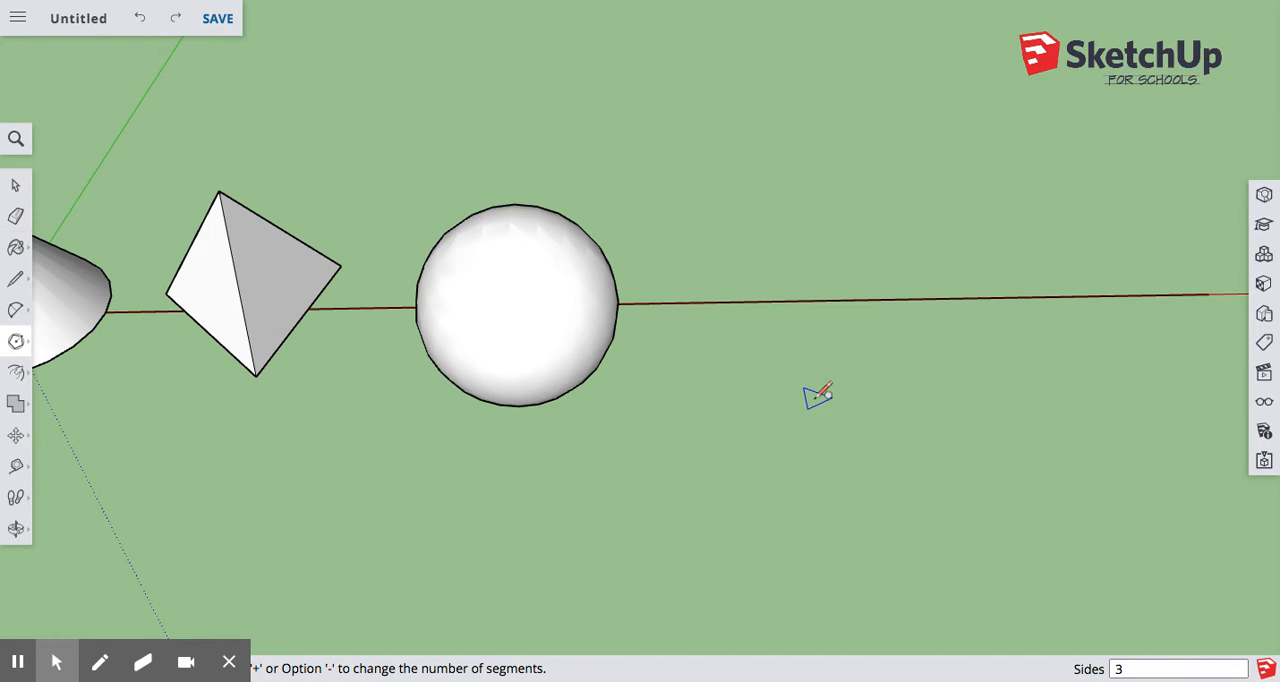
click(796, 300)
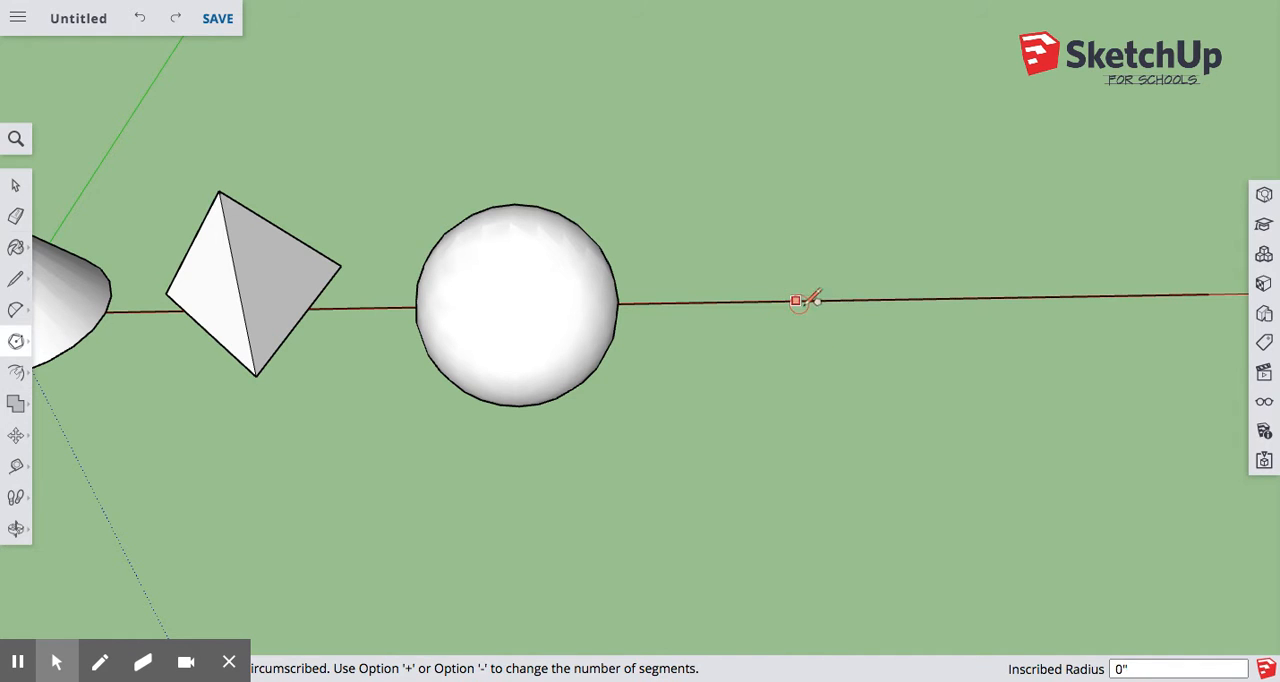
text(5)
key(Return)
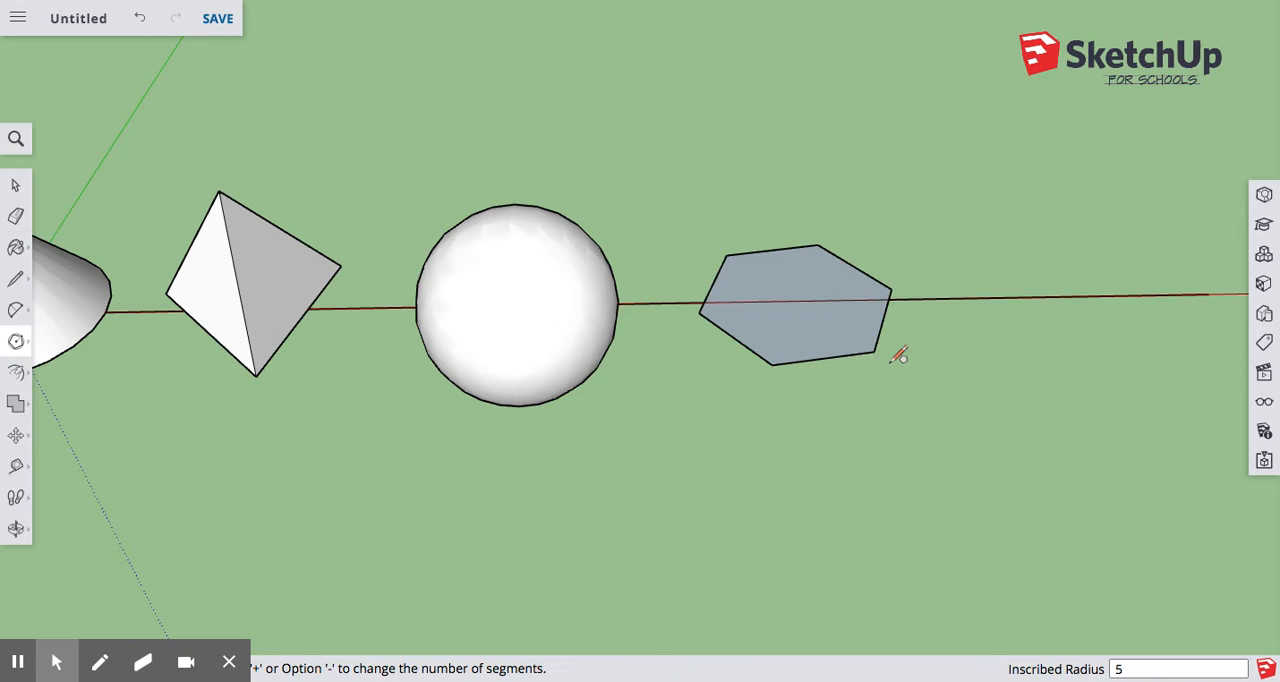
key(space)
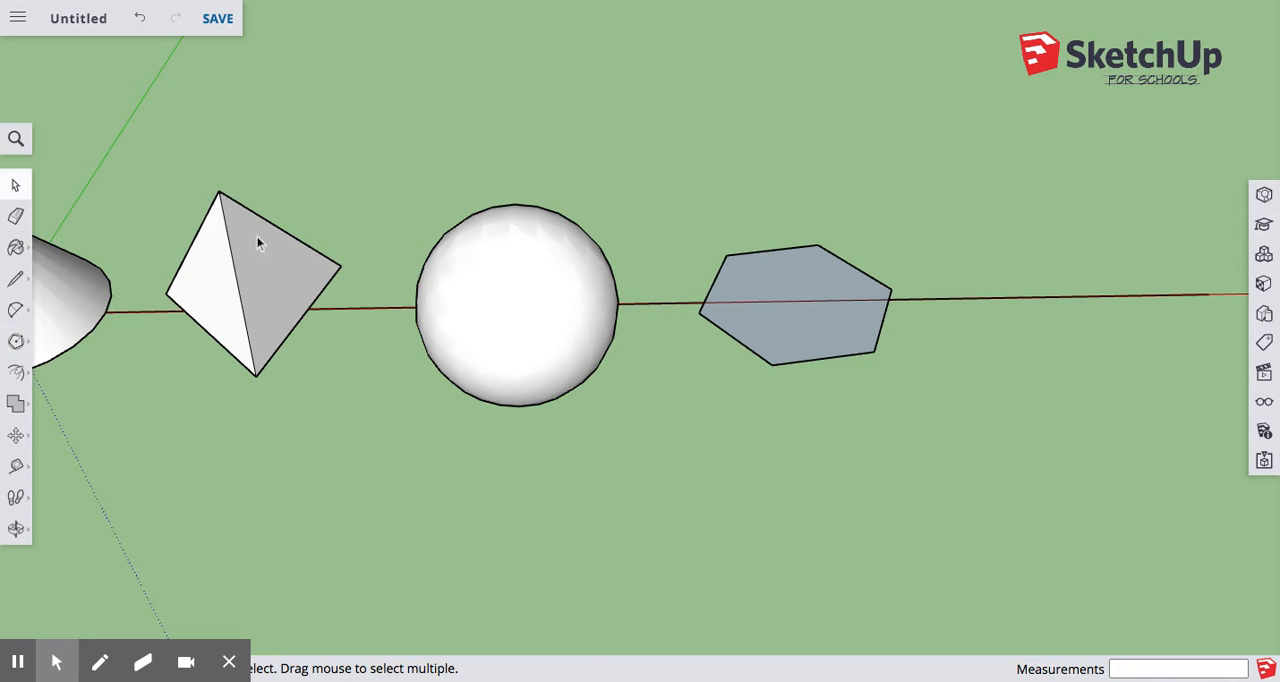
Offset the hexagon's edges inward to create a smaller hexagonal face with an even border around it.
scroll(743, 342, up, 3)
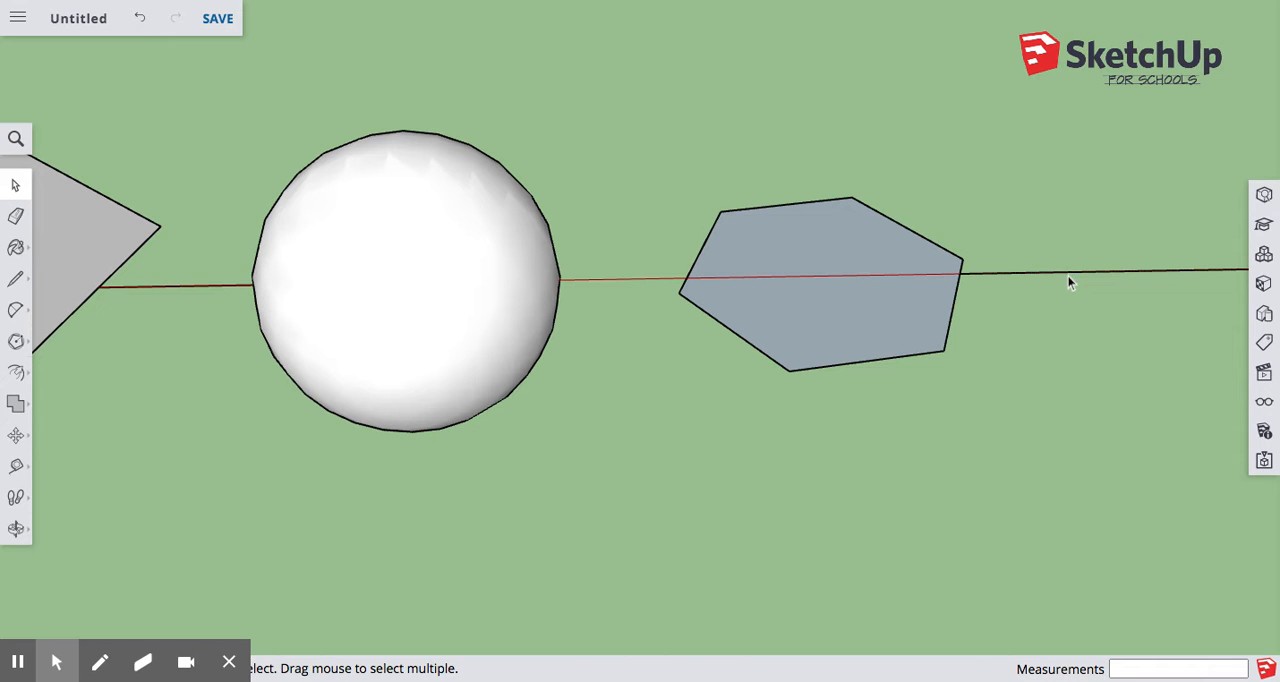
scroll(883, 293, down, 5)
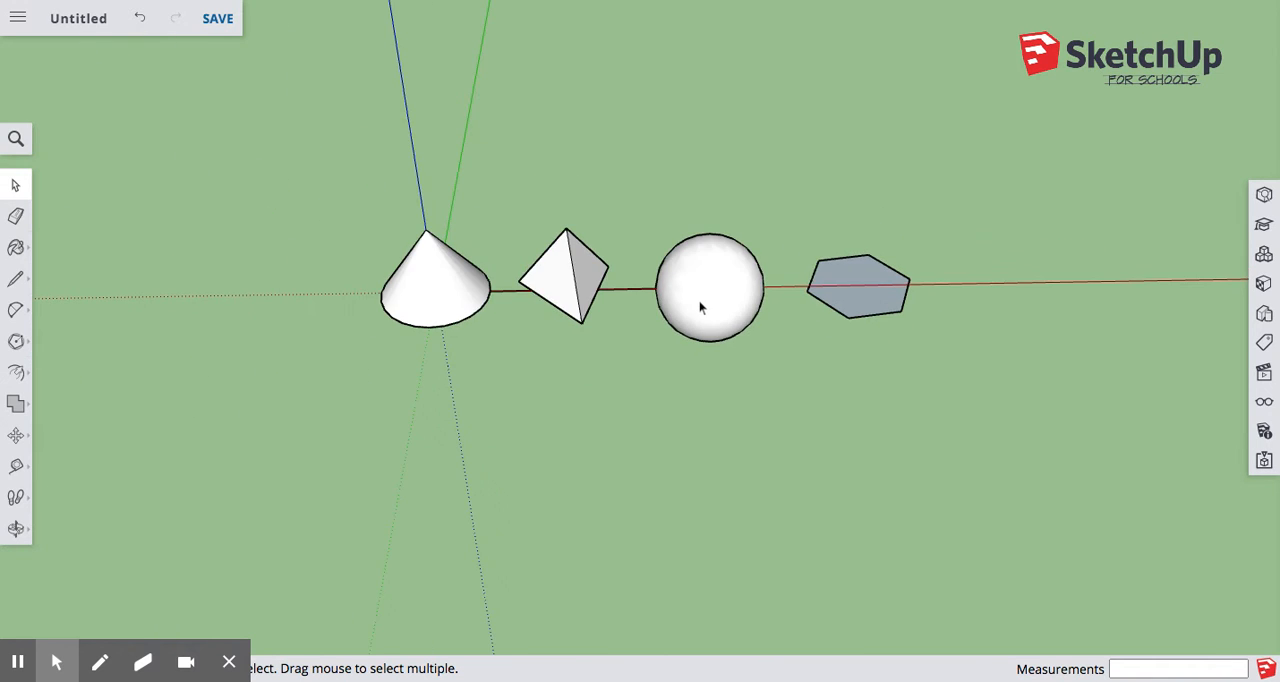
scroll(999, 307, up, 7)
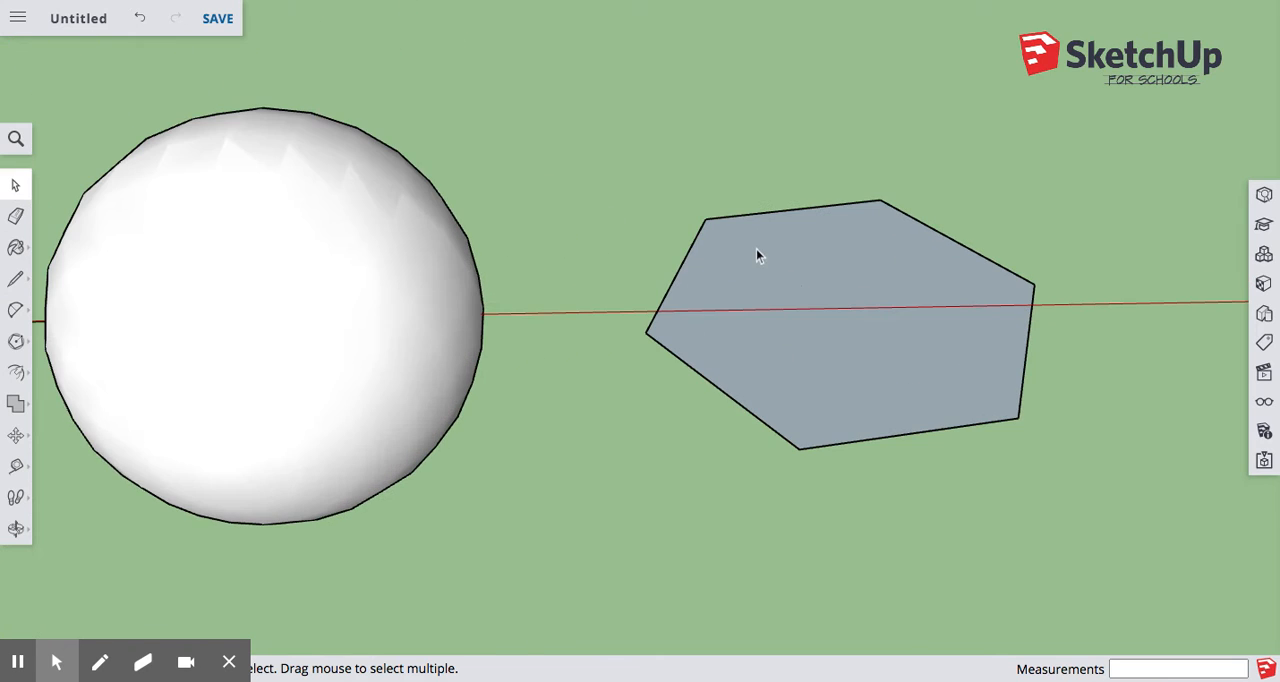
click(16, 372)
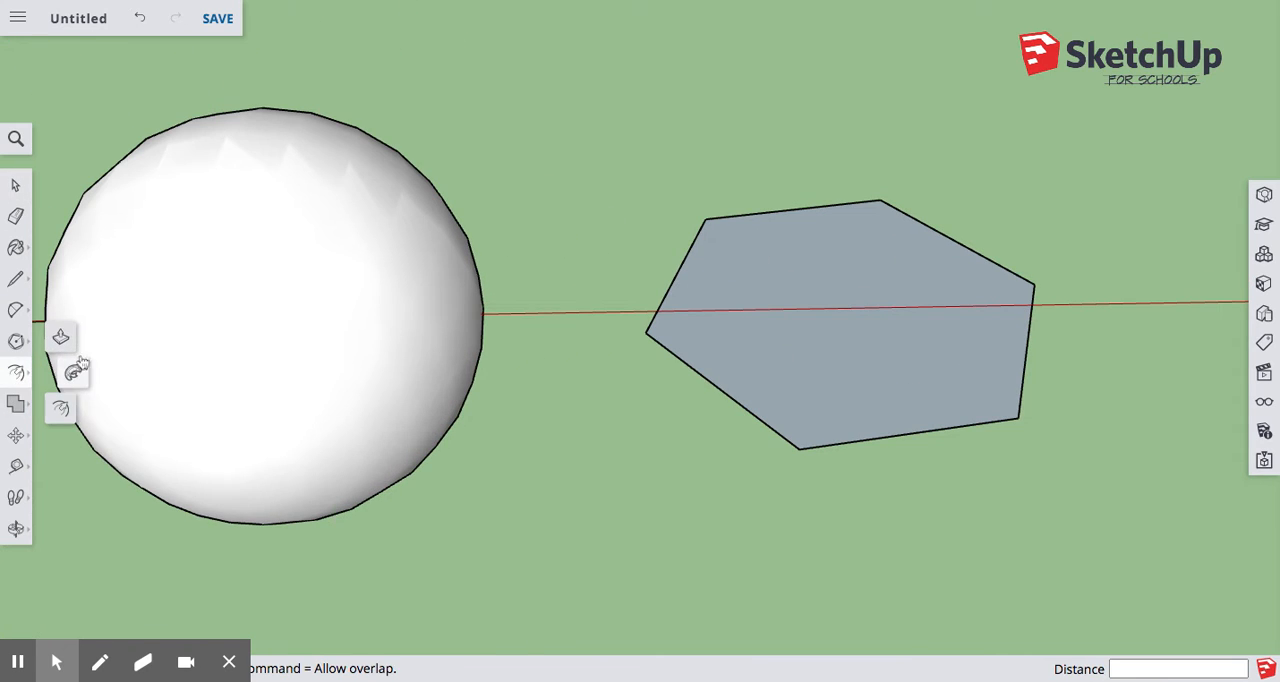
click(59, 340)
click(16, 372)
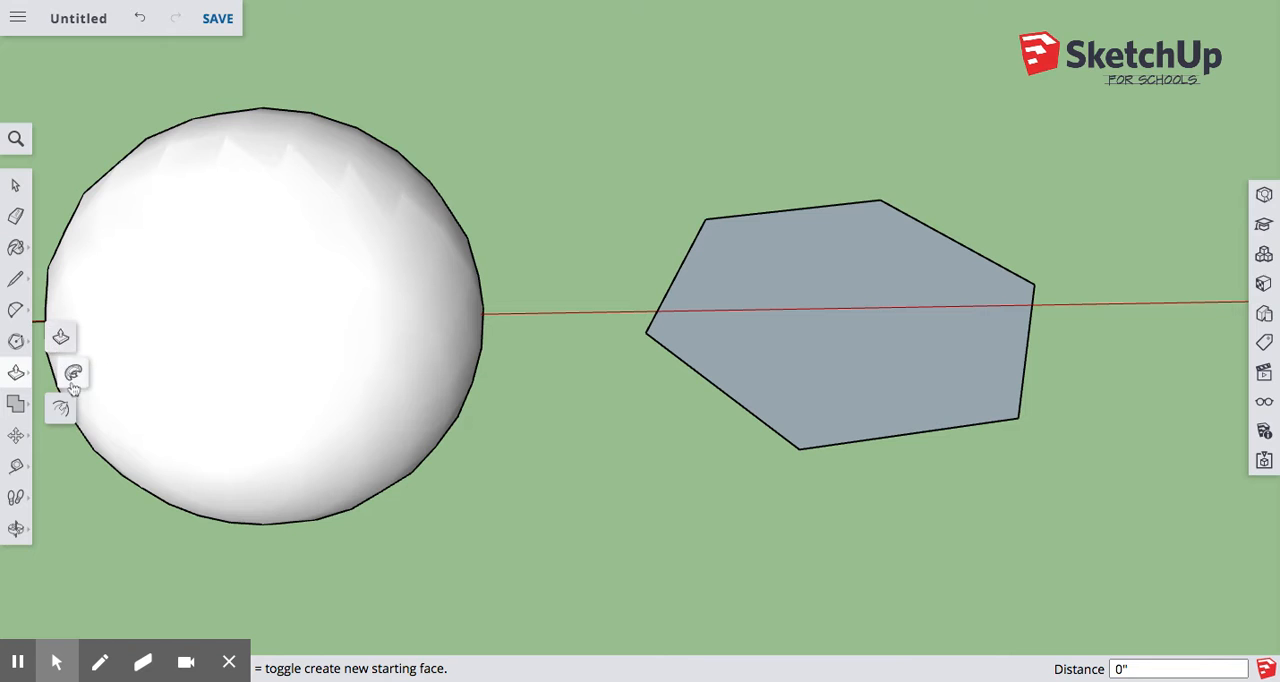
click(62, 408)
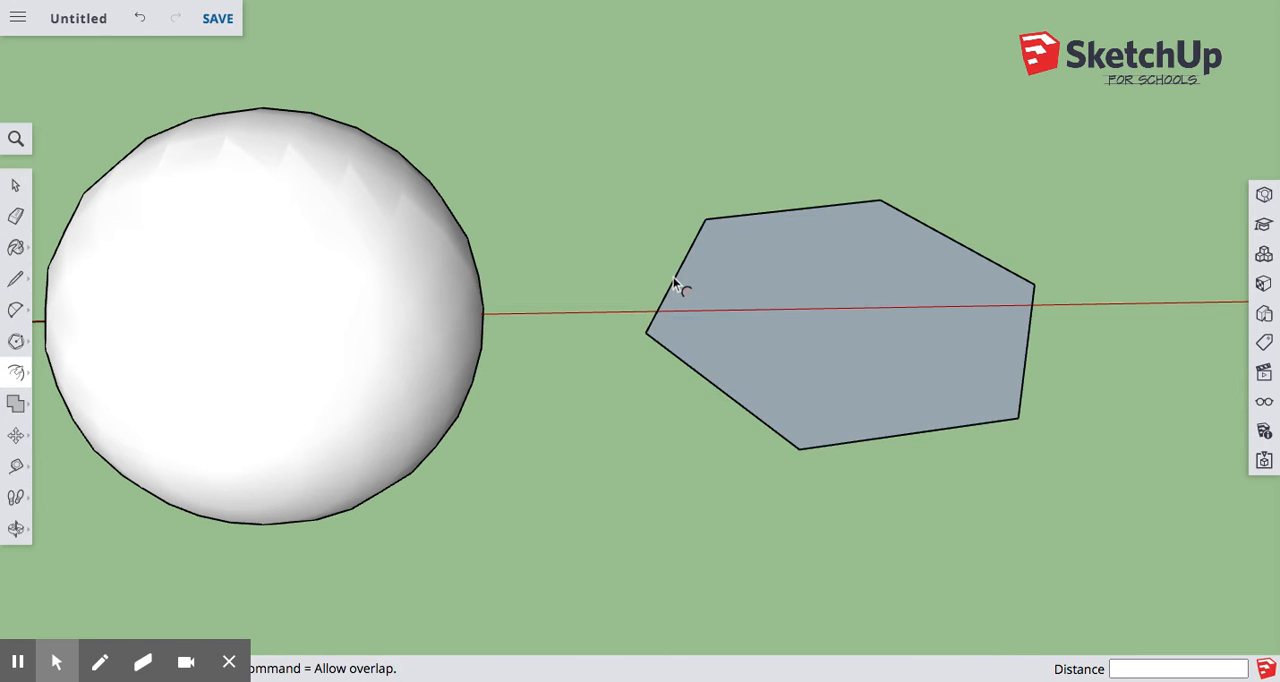
click(940, 231)
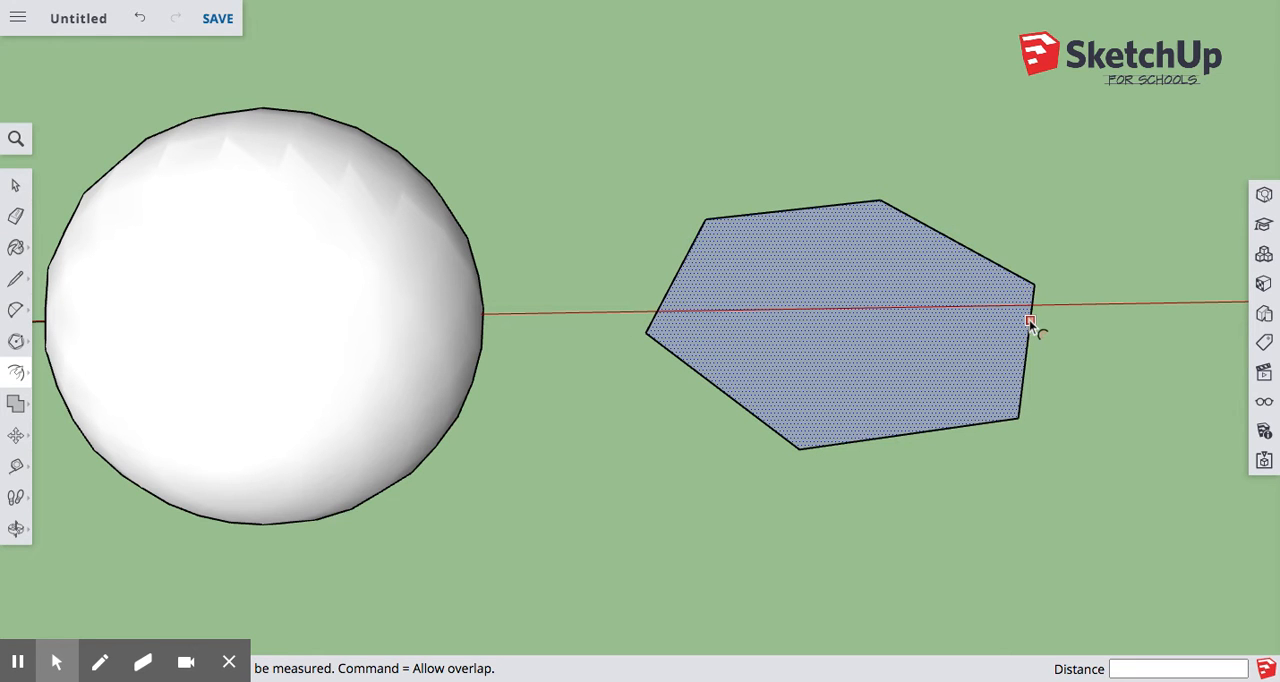
click(723, 392)
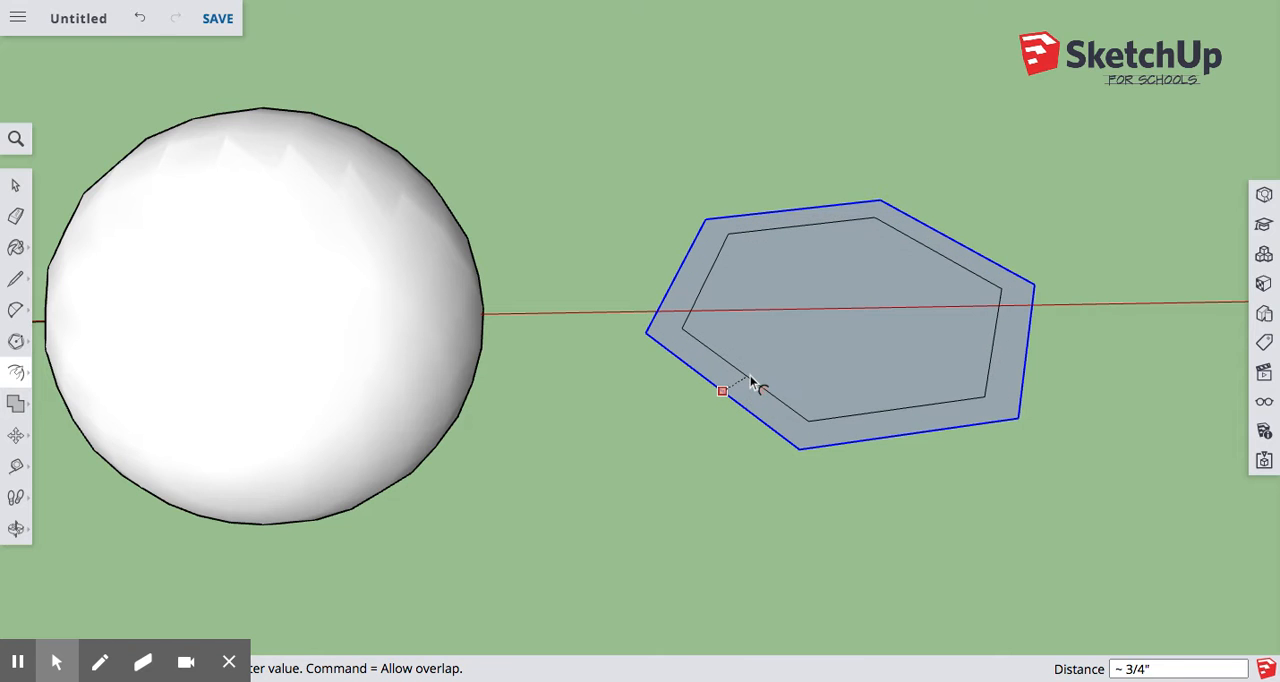
click(750, 377)
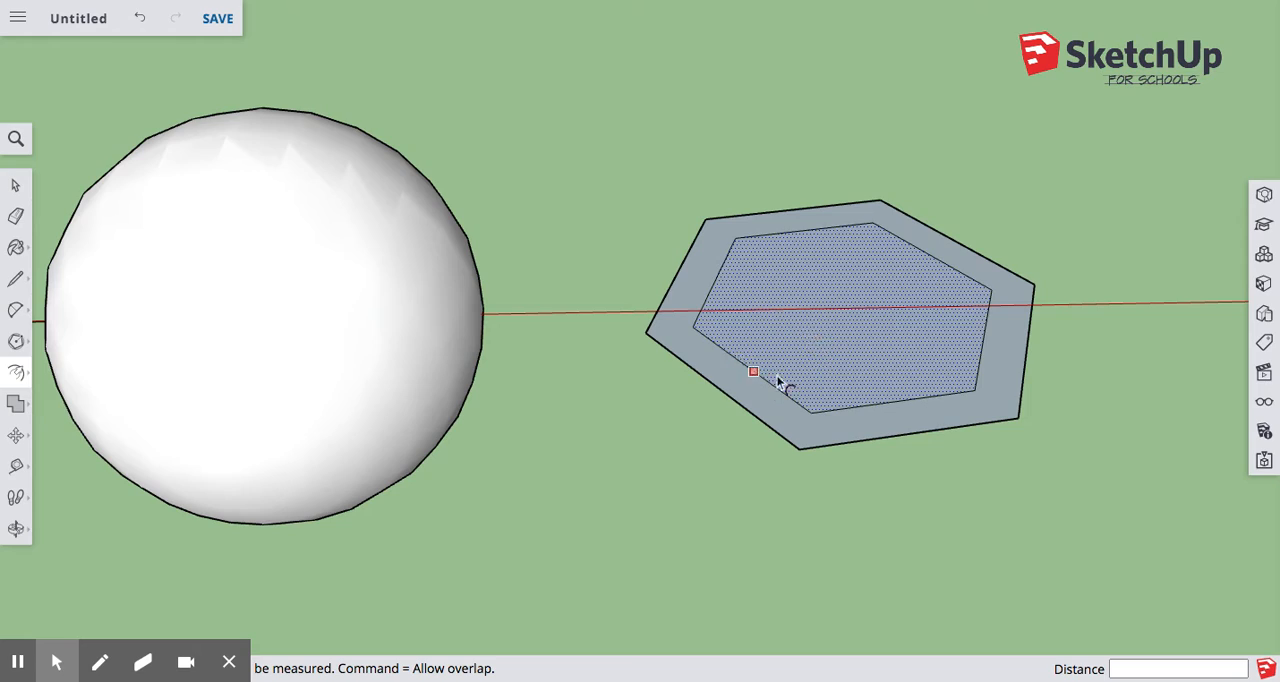
Try raising the inner hexagonal face about 2 7/16" along the blue axis with the Move tool, and undo the move.
middle_drag(928, 424, 517, 228)
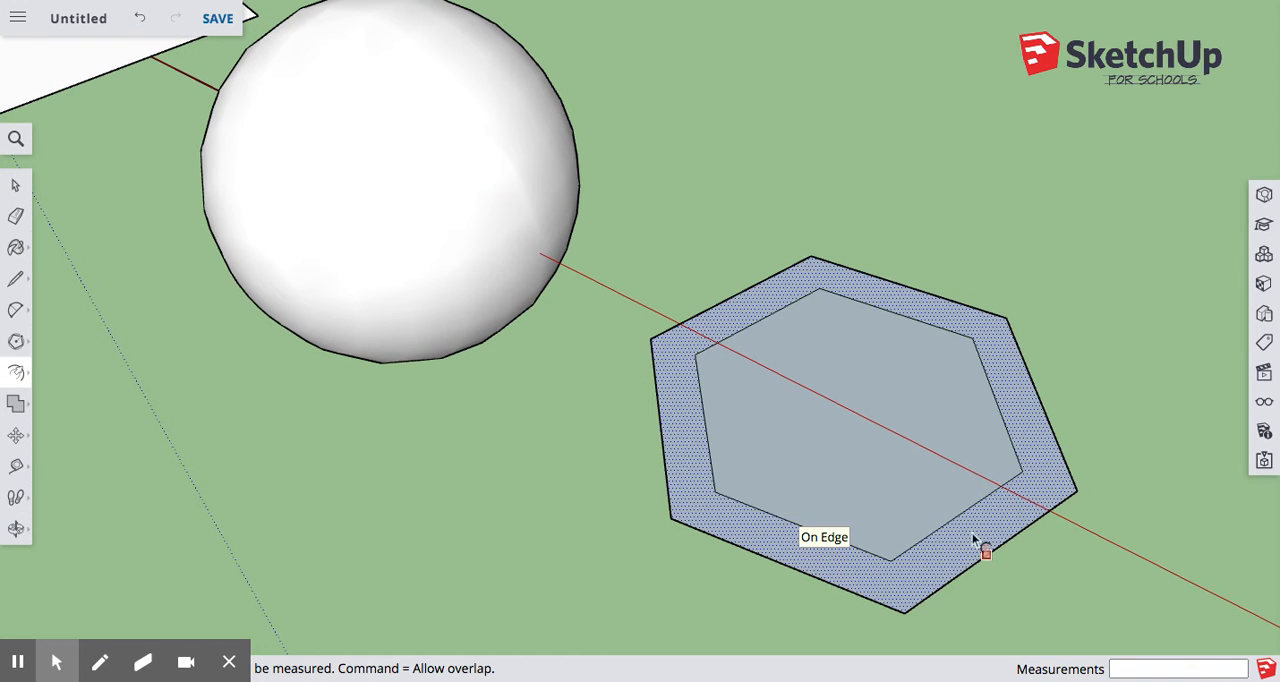
middle_drag(651, 414, 837, 346)
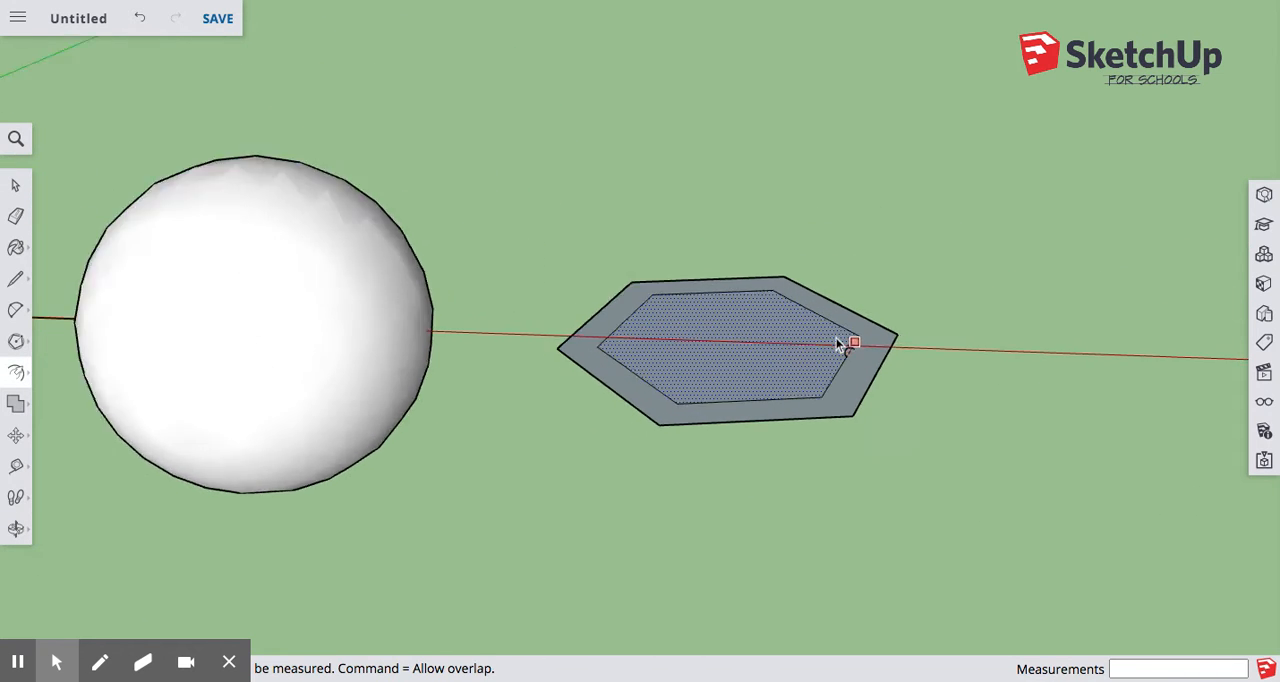
scroll(800, 335, up, 2)
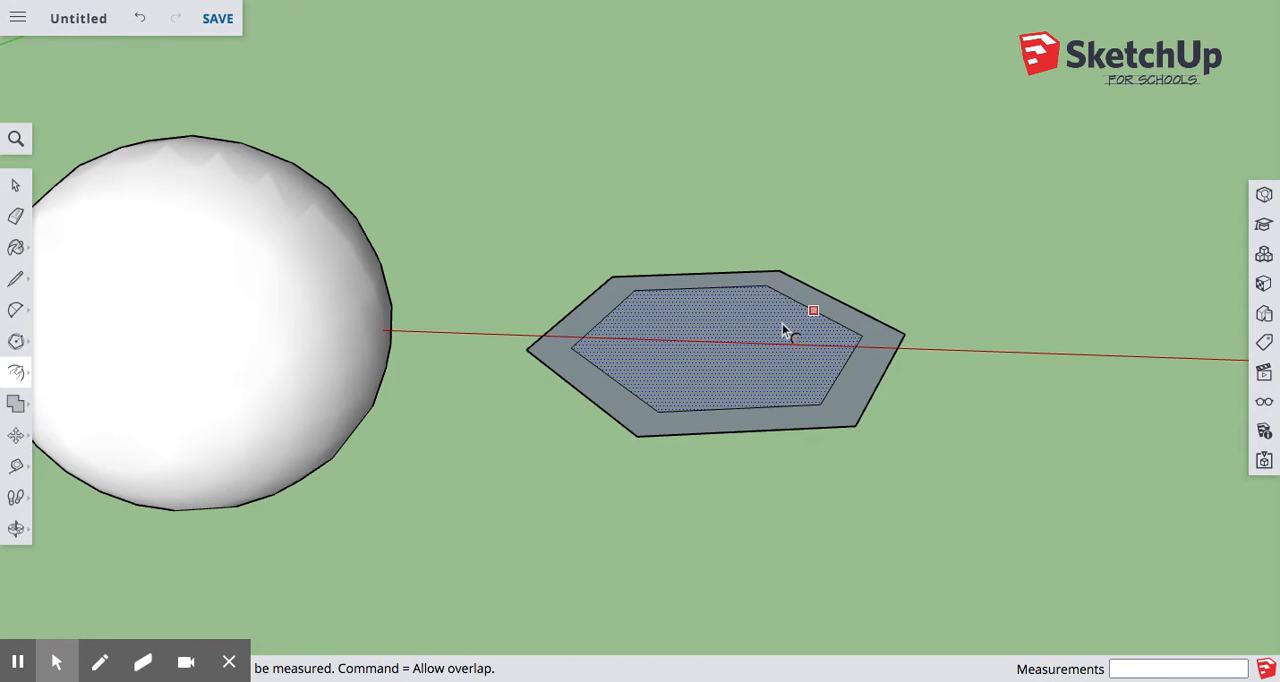
click(16, 435)
click(66, 405)
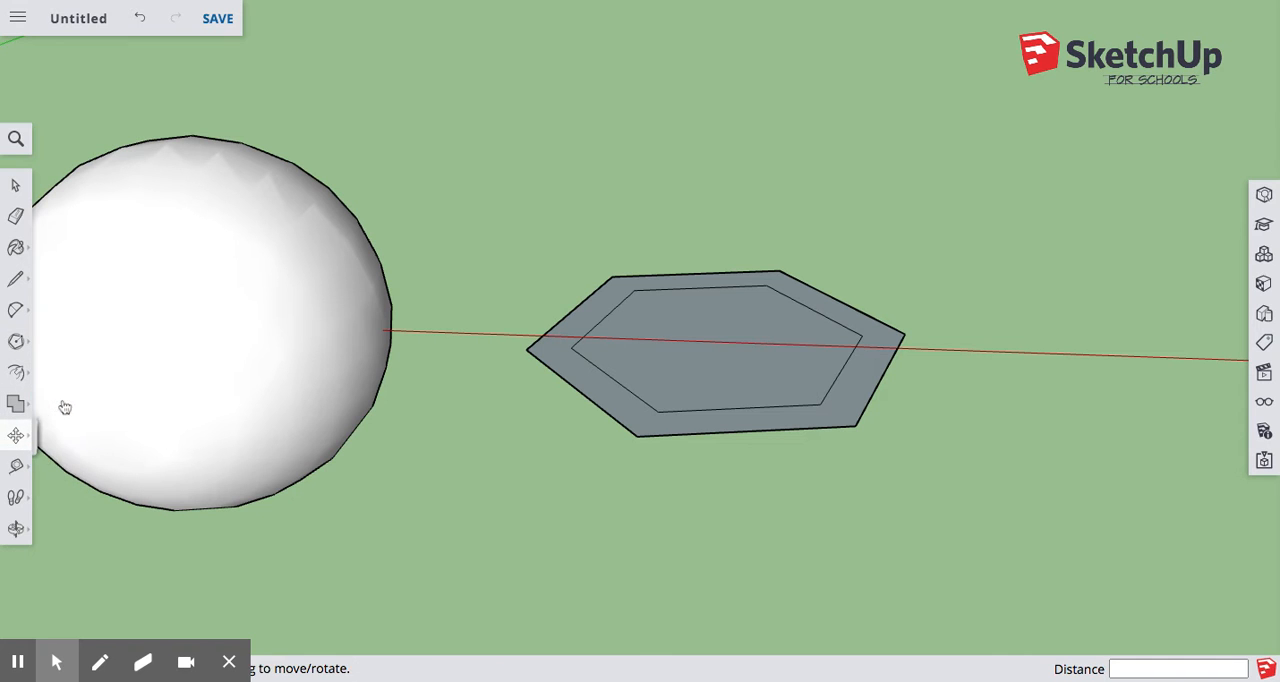
click(716, 338)
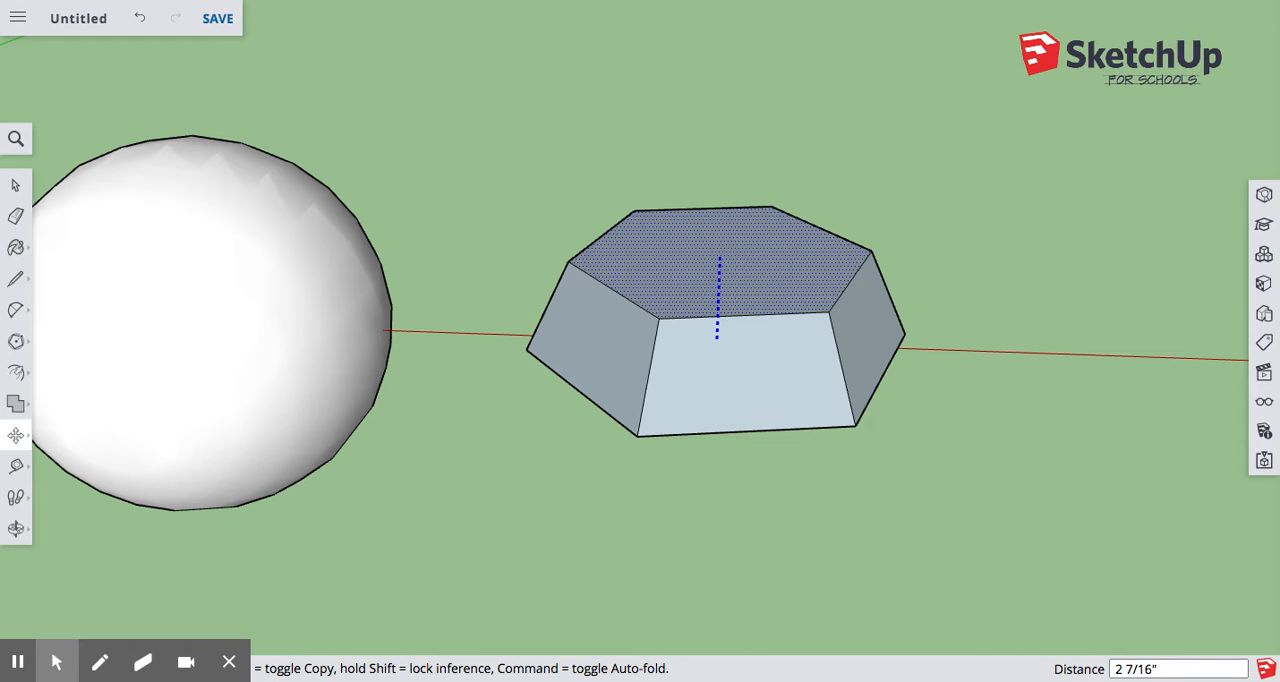
click(717, 254)
key(super+z)
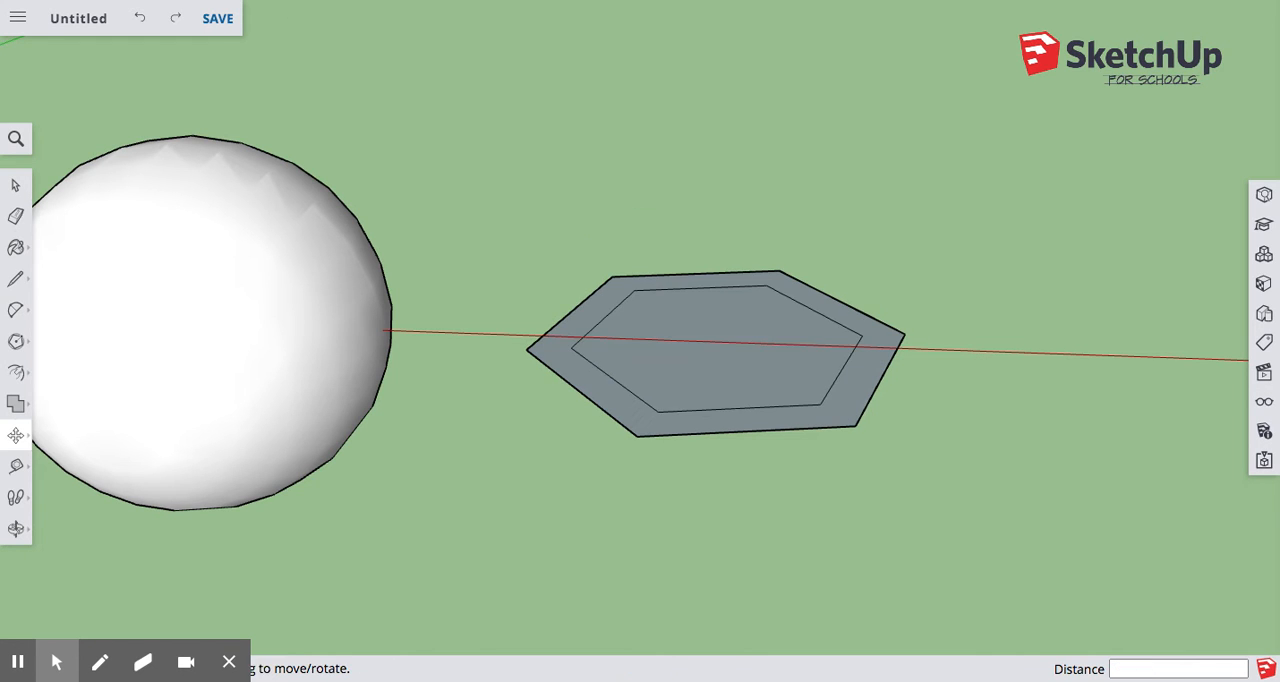
Move the inner hexagonal face 1" up along the blue axis to form the sloped crown.
click(710, 349)
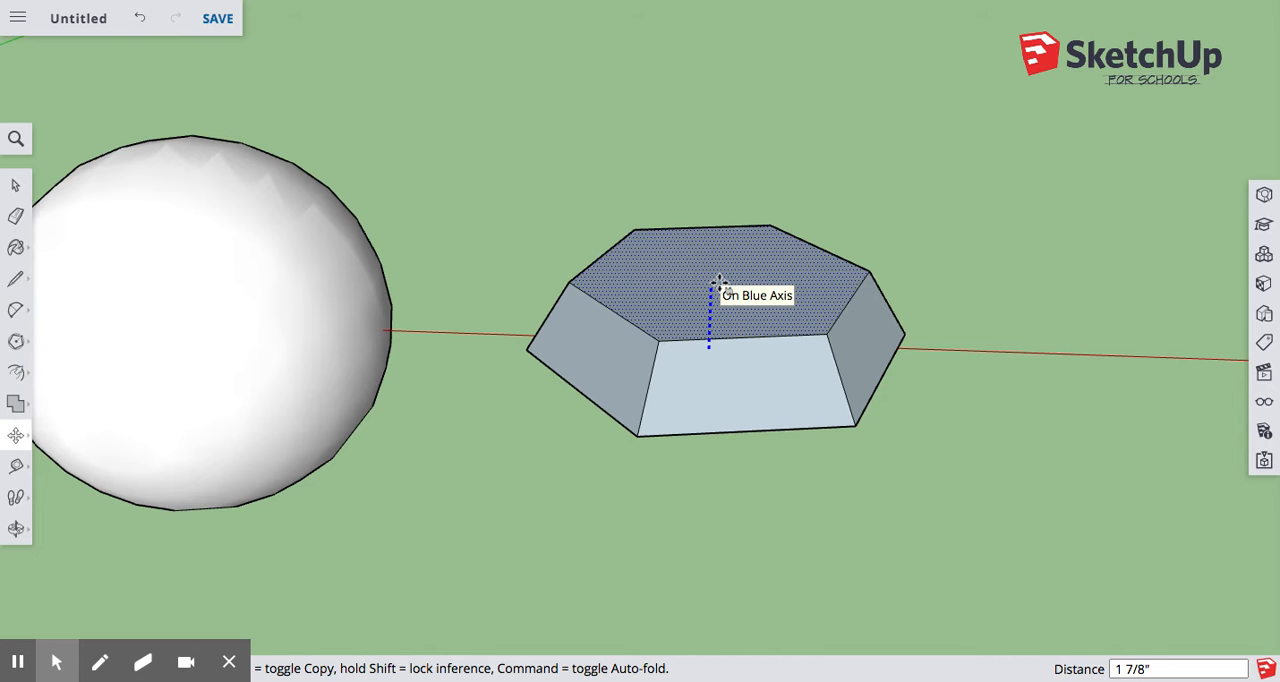
key(Return)
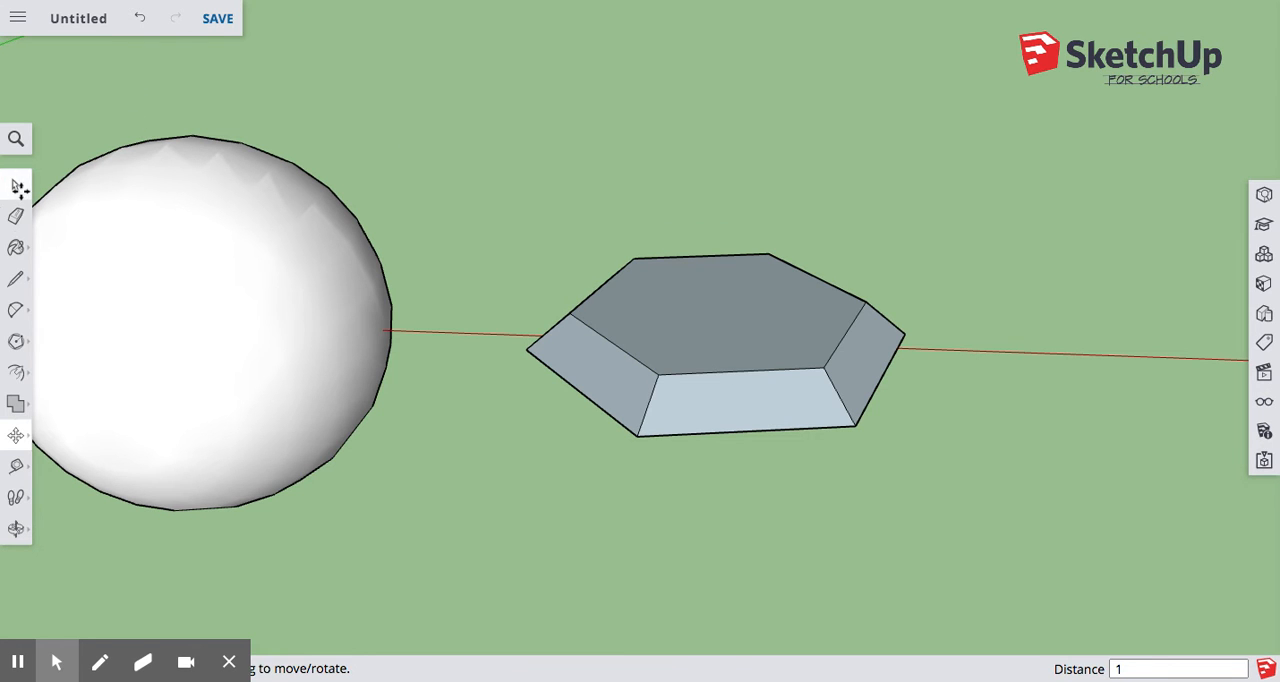
click(16, 186)
Select the whole raised hexagonal shape and mark the center point of its open base with Find Center.
middle_drag(671, 451, 660, 85)
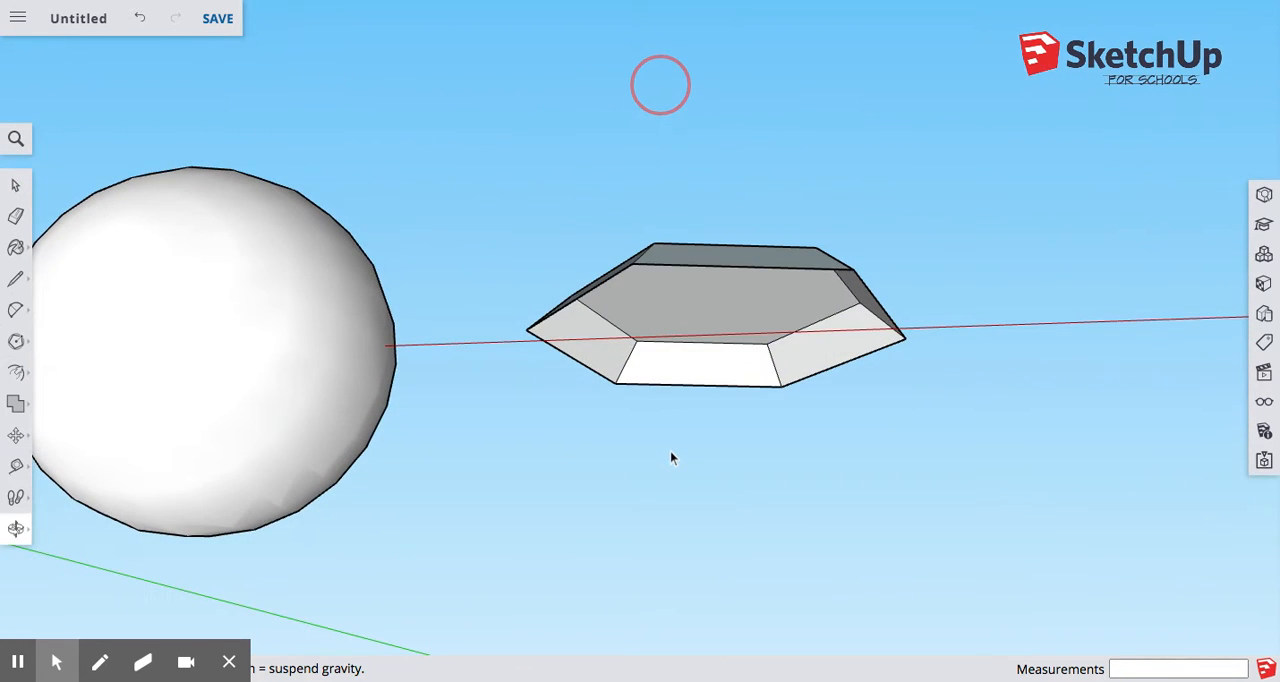
middle_drag(670, 458, 537, 148)
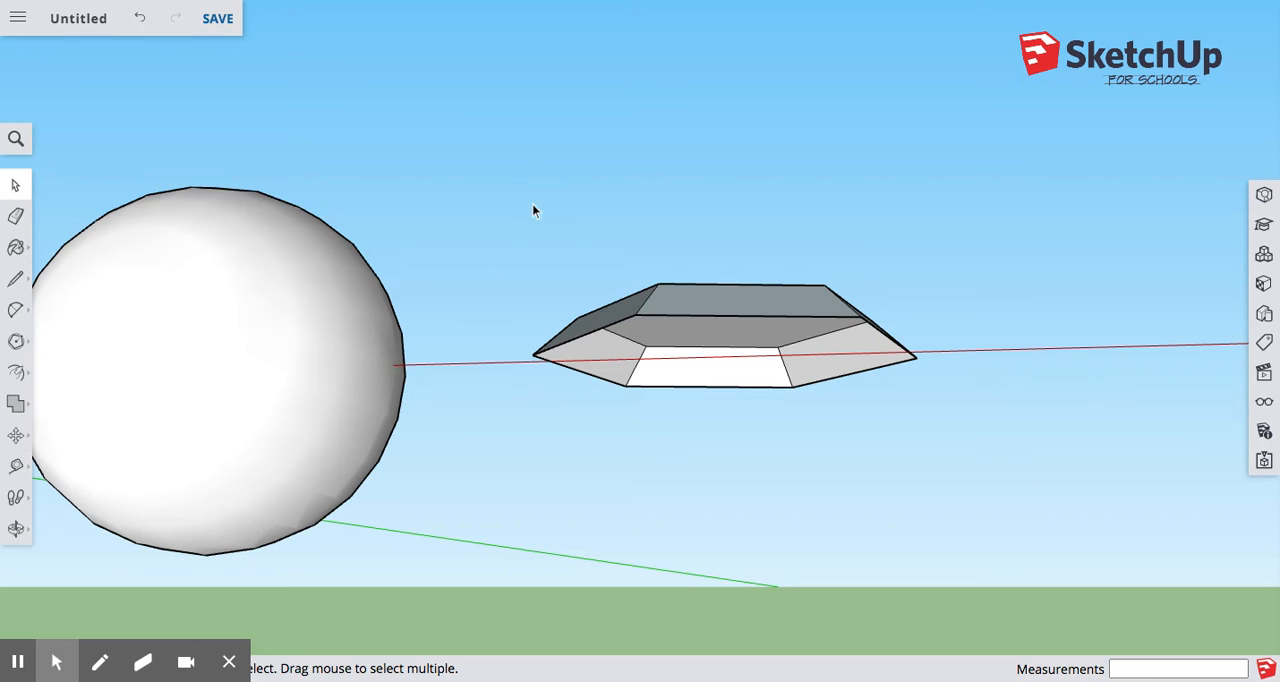
drag(511, 211, 998, 478)
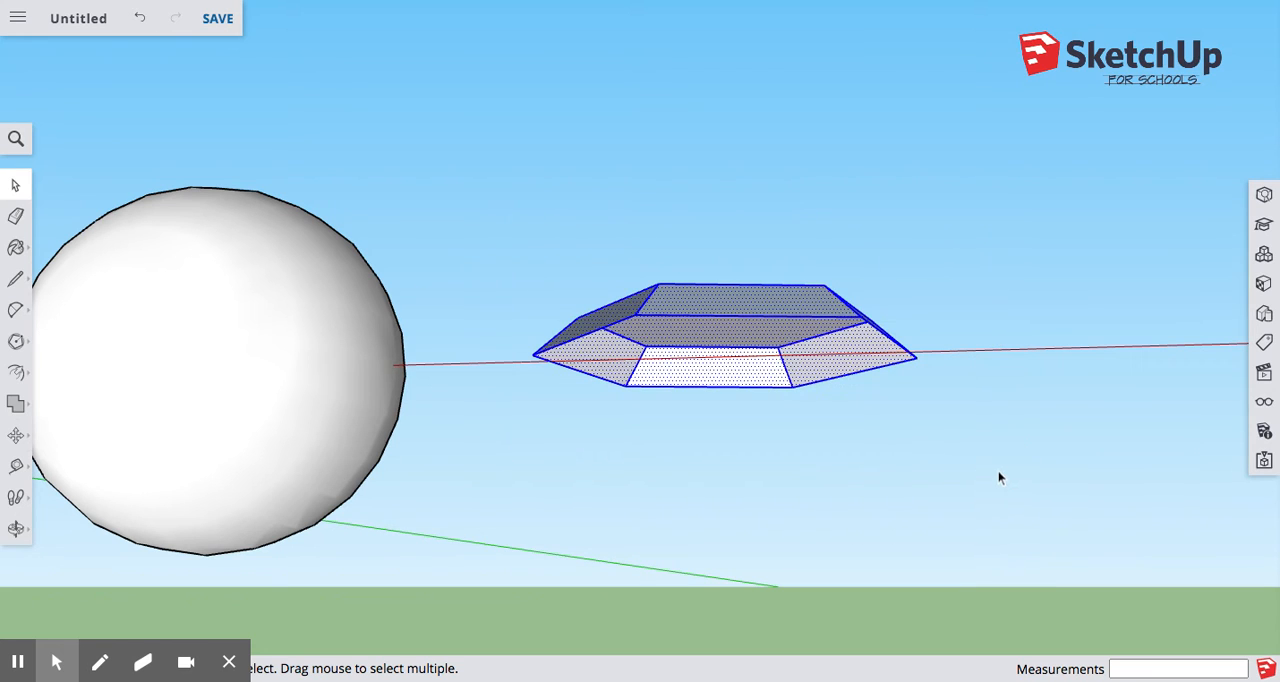
right_click(729, 347)
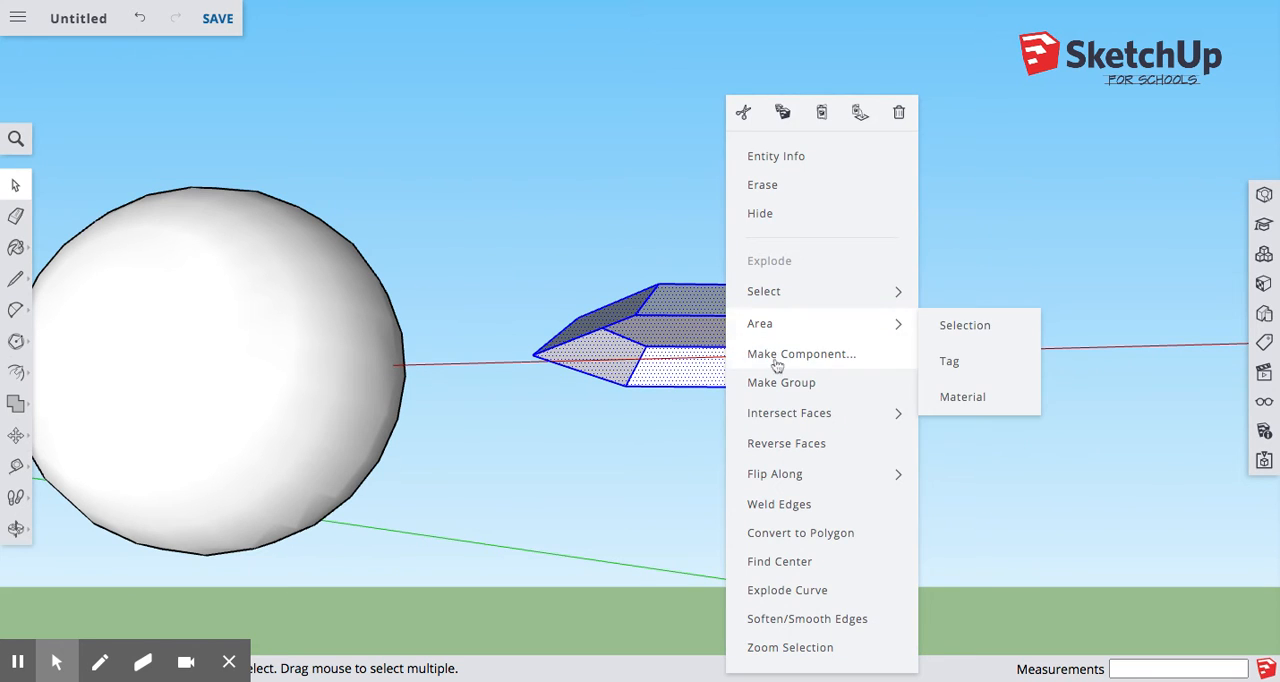
click(778, 568)
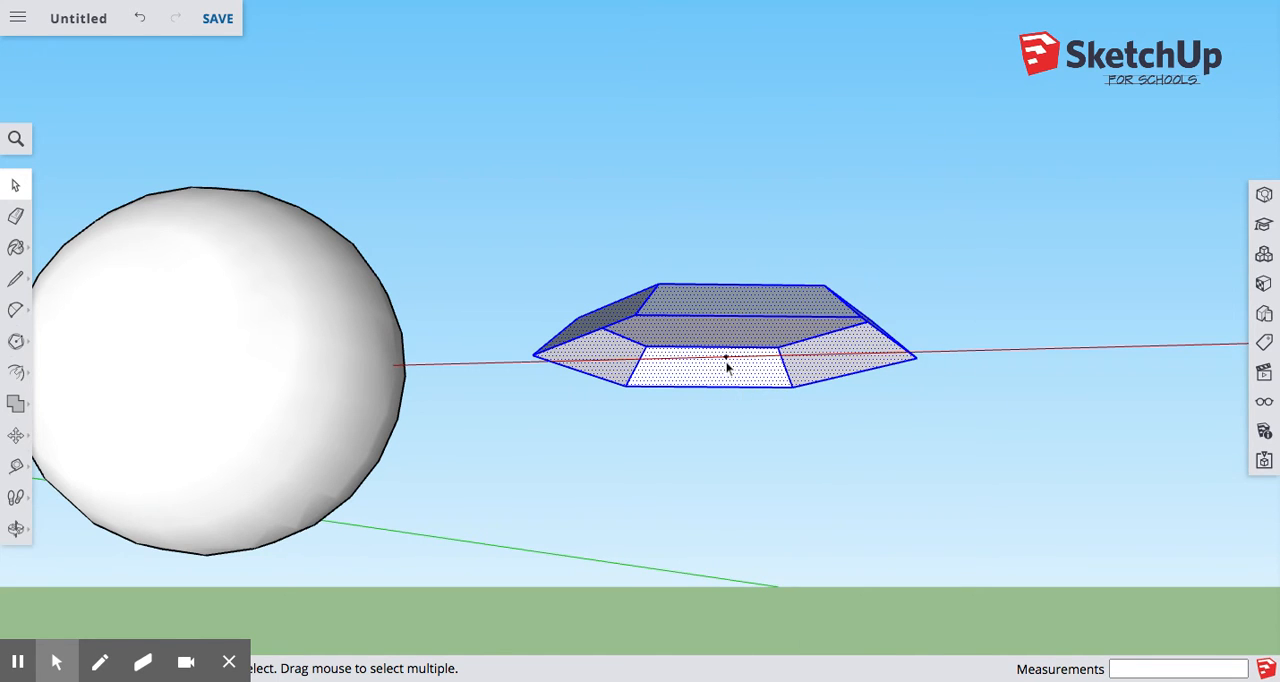
Draw a 5" vertical line down along the blue axis from the base's center point.
middle_drag(727, 367, 735, 388)
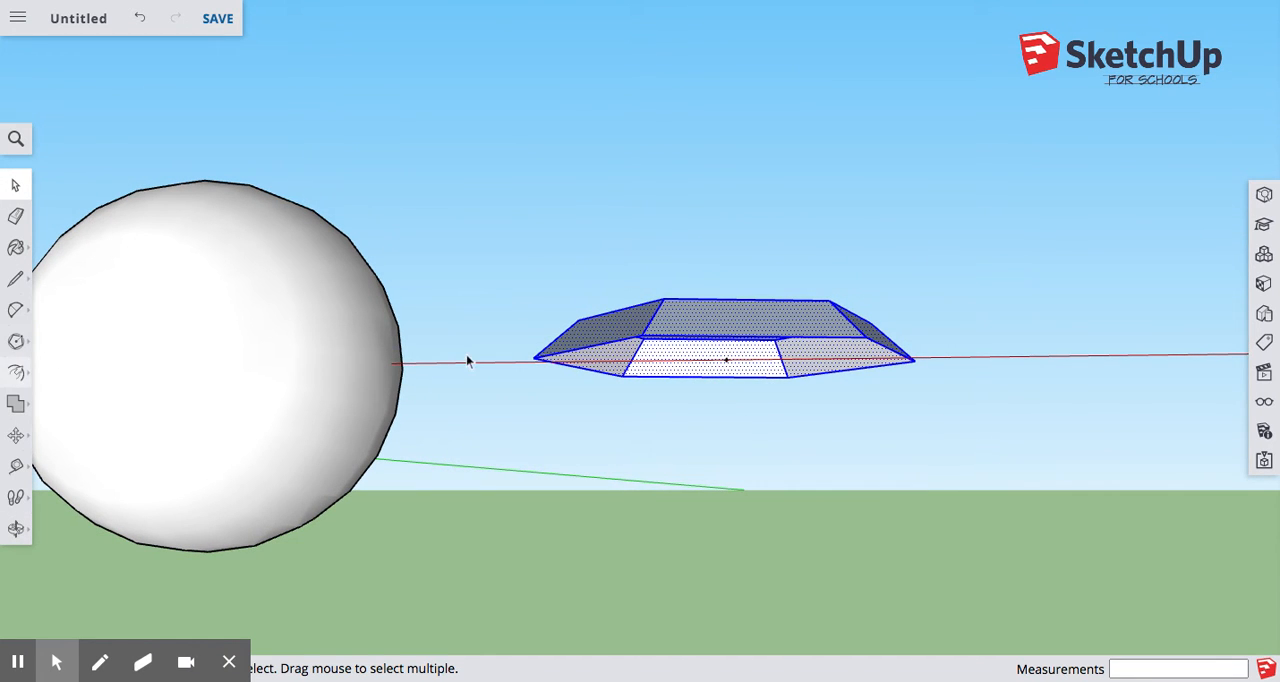
click(15, 279)
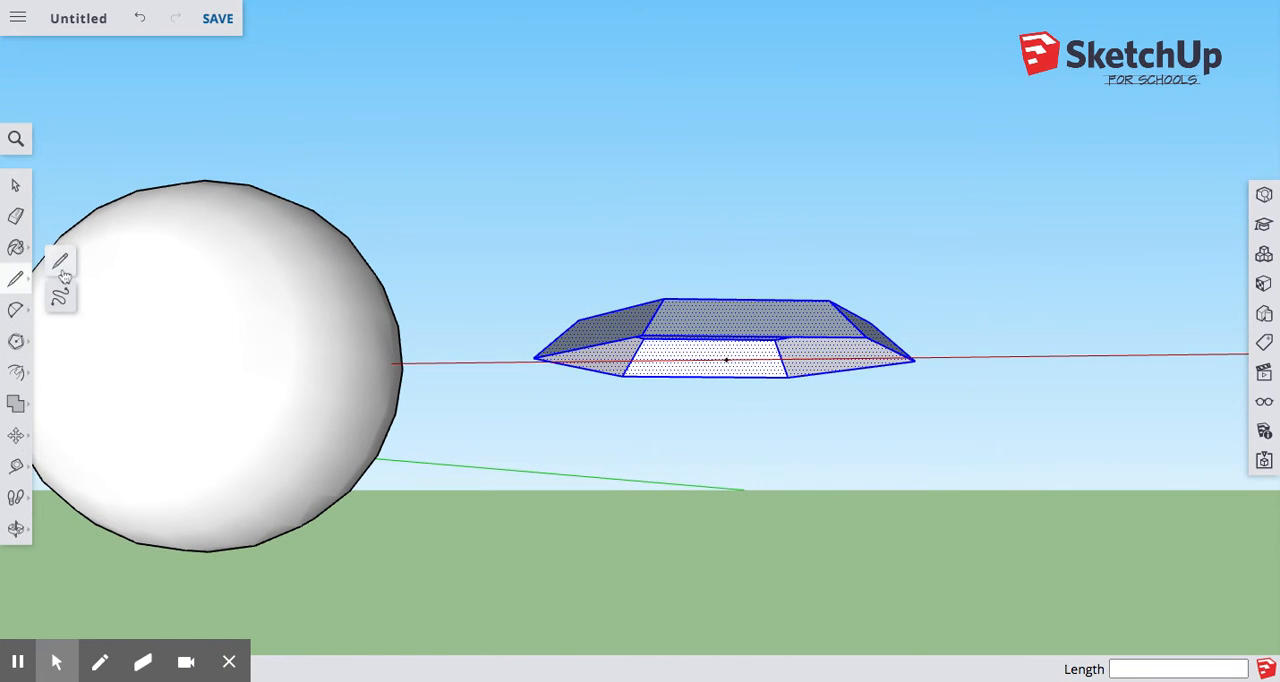
click(726, 359)
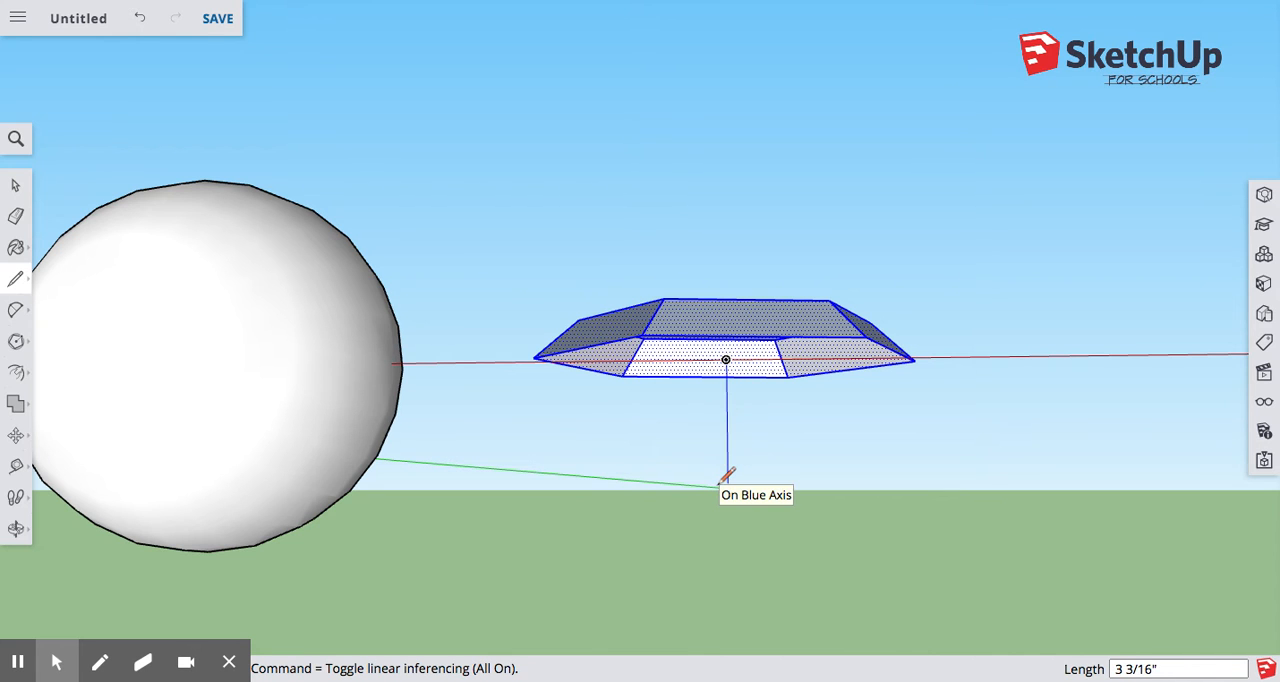
text(5)
key(Return)
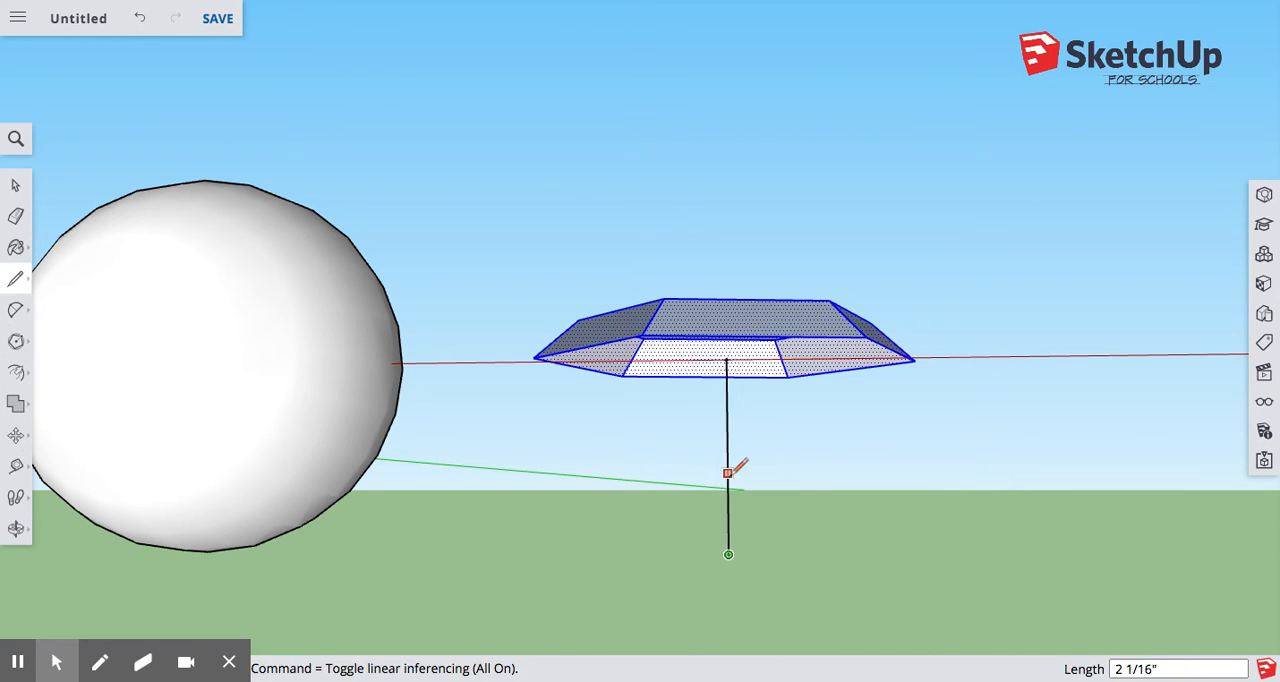
Draw straight lines joining the lower end of the vertical center line to three neighbouring corners of the hexagonal base.
middle_drag(737, 463, 638, 532)
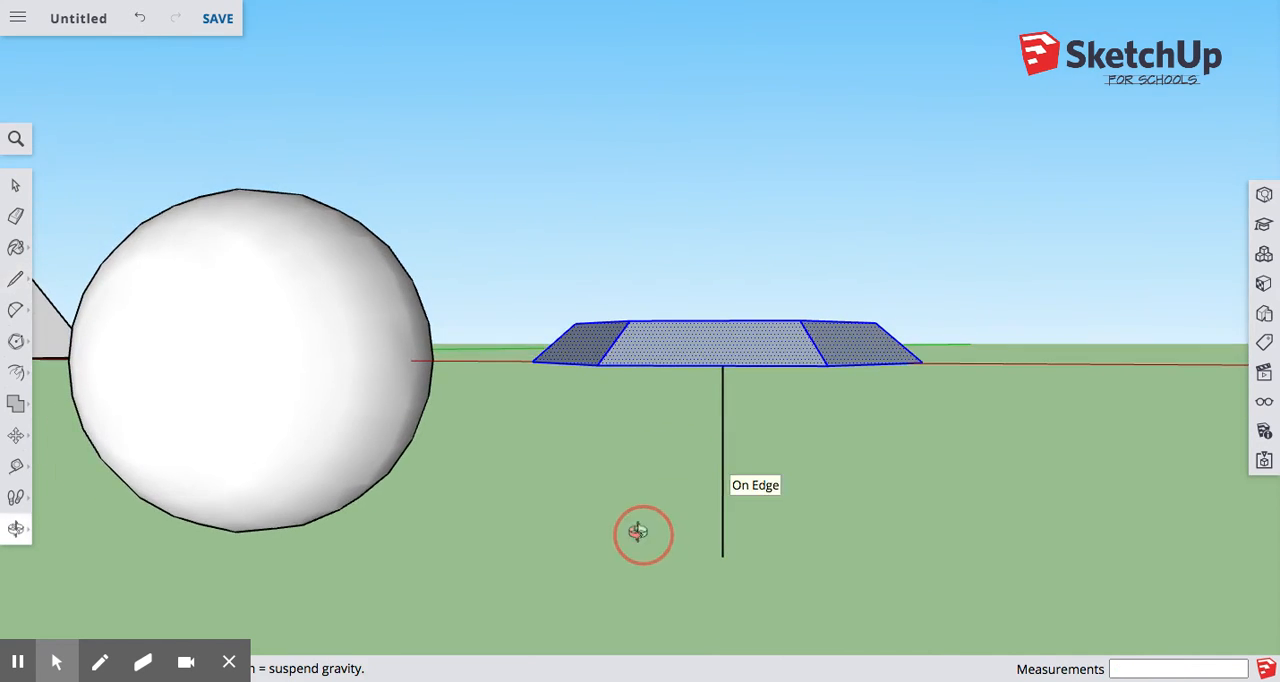
click(826, 366)
click(723, 556)
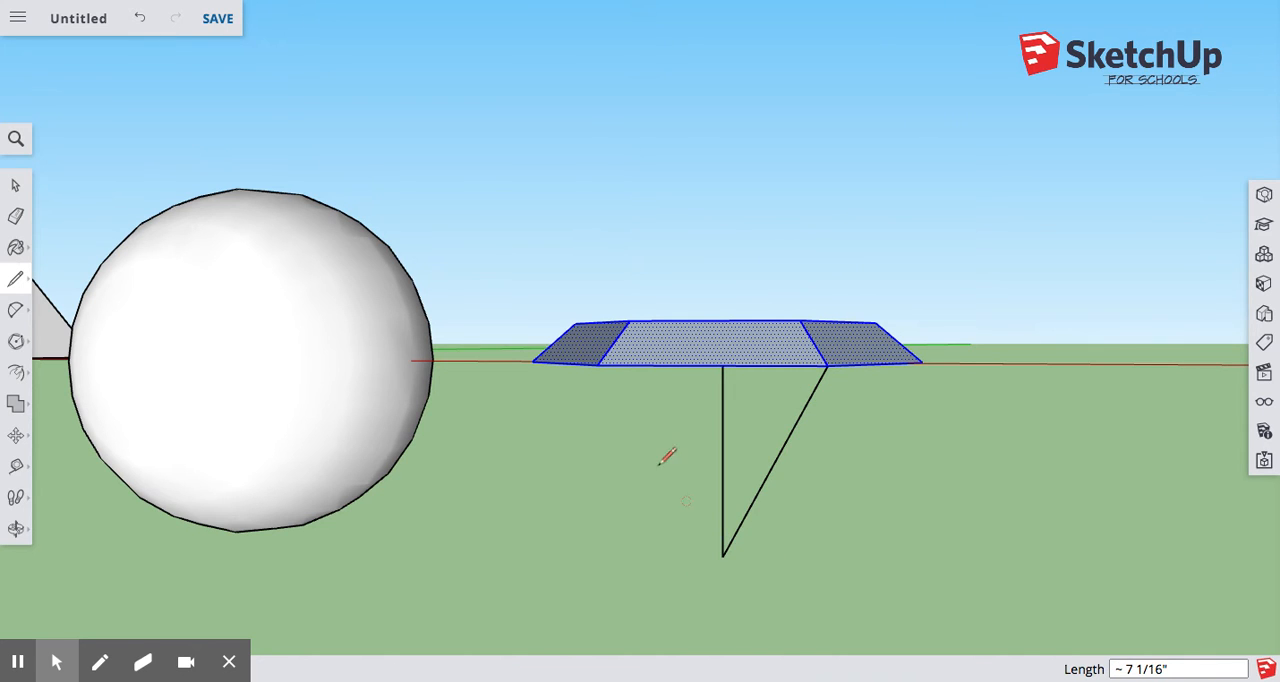
click(597, 365)
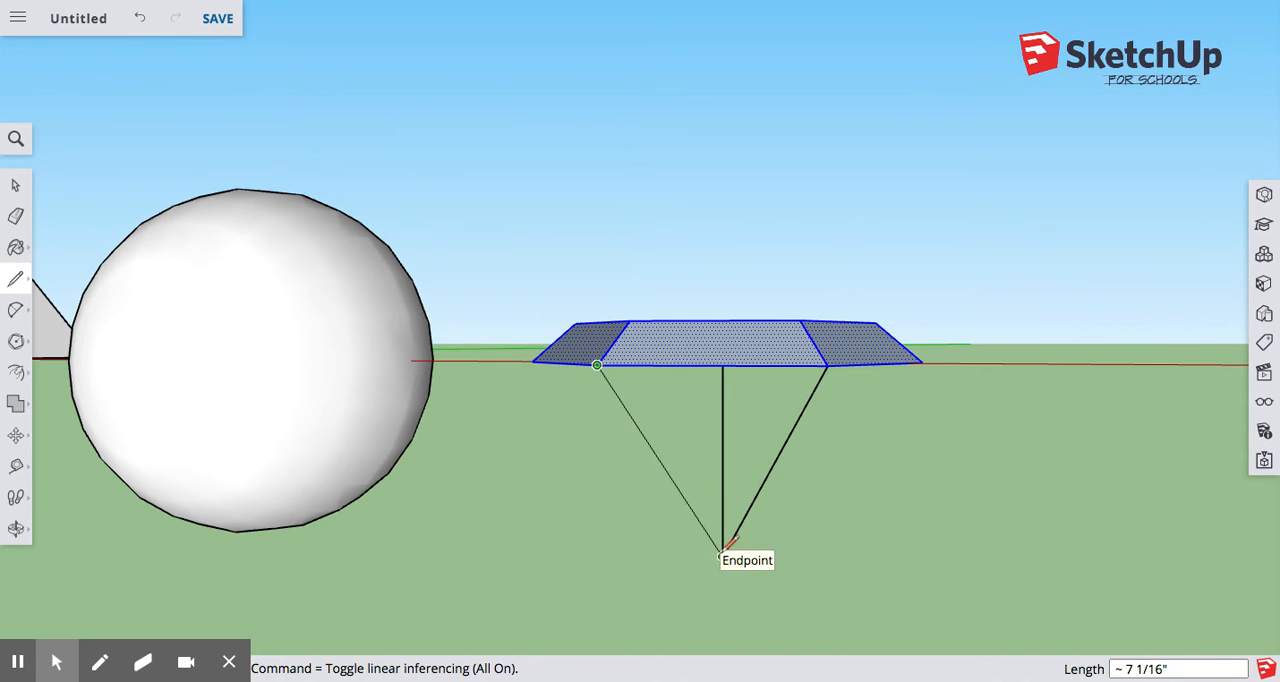
click(722, 555)
middle_drag(608, 490, 723, 458)
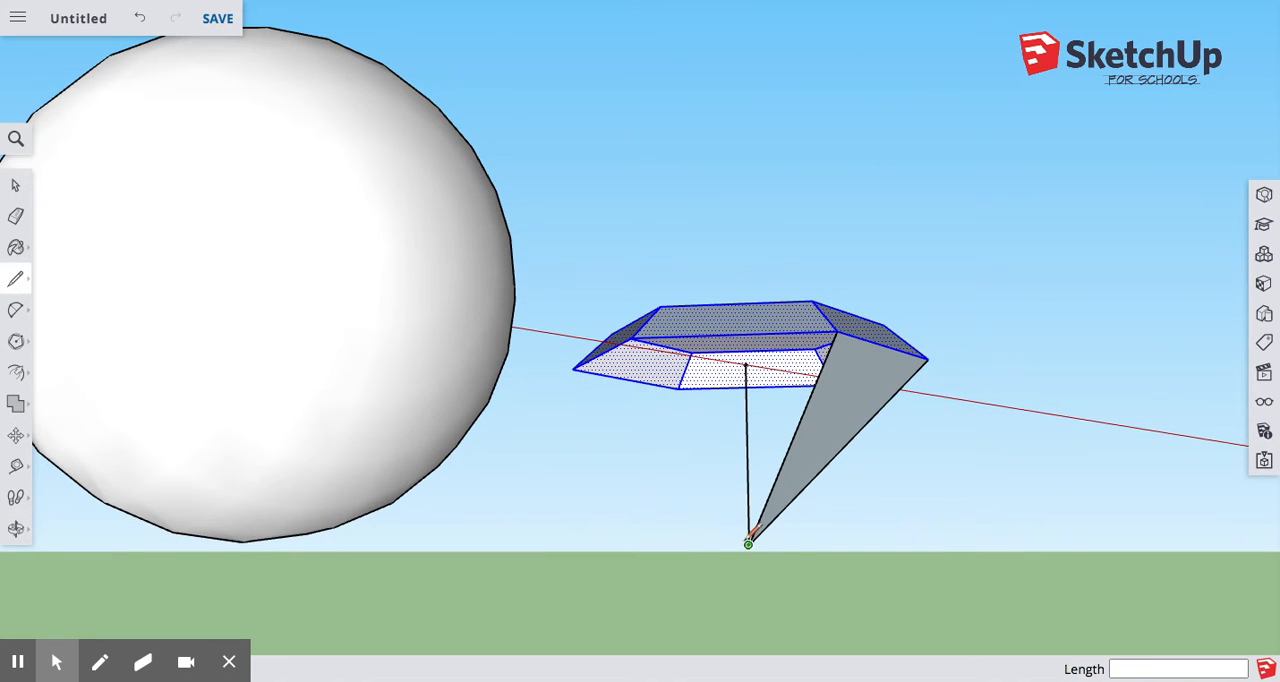
click(748, 543)
click(641, 336)
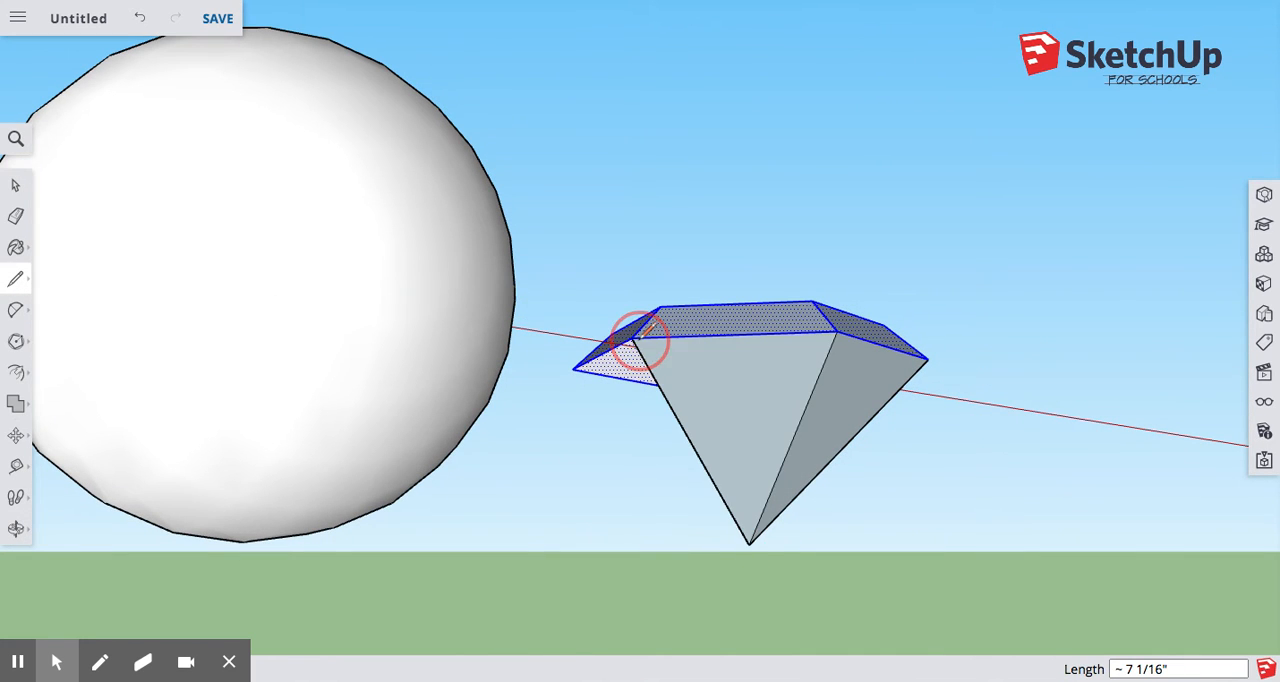
Draw lines from the lower point to the remaining three corners of the hexagonal base, closing the diamond's pointed underside.
middle_drag(694, 446, 952, 405)
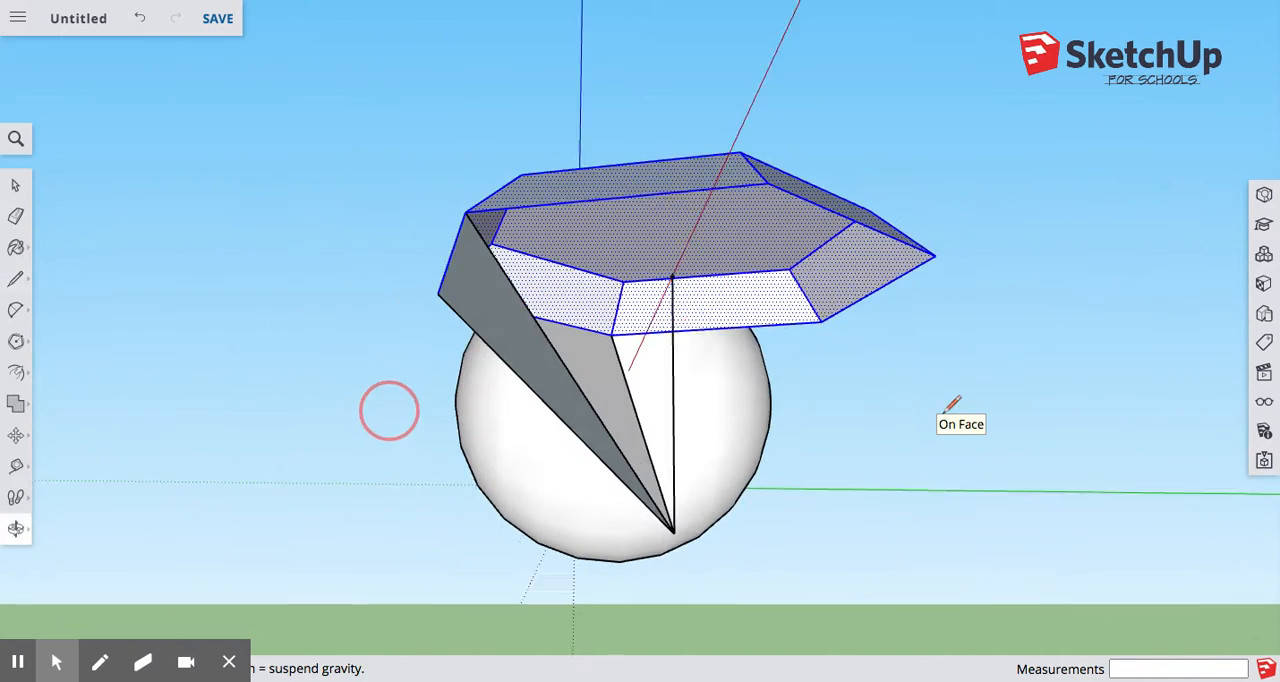
middle_drag(389, 410, 350, 460)
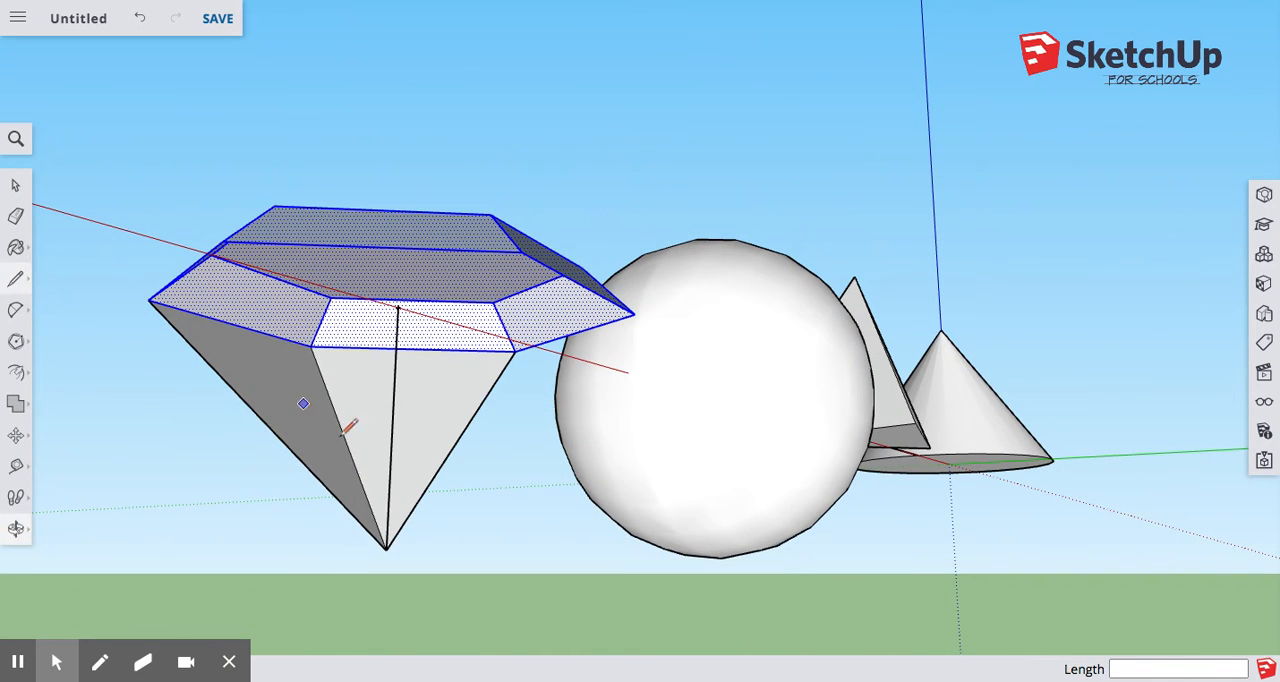
click(385, 549)
click(229, 241)
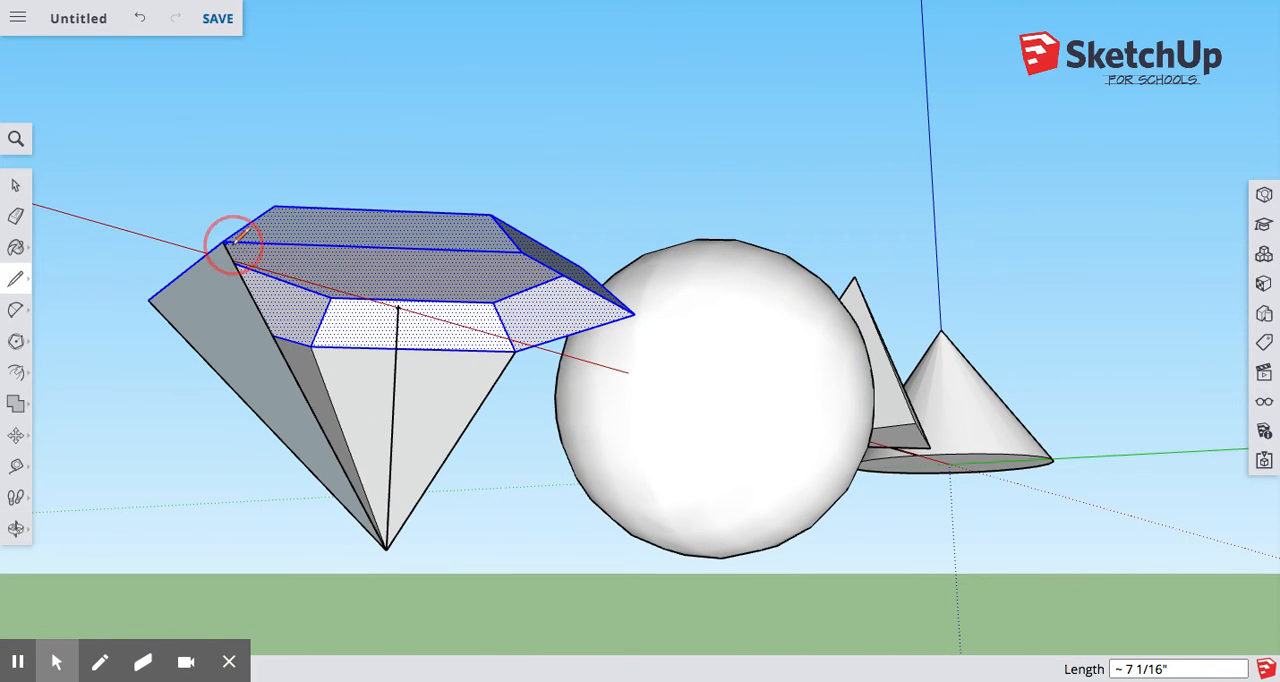
click(385, 549)
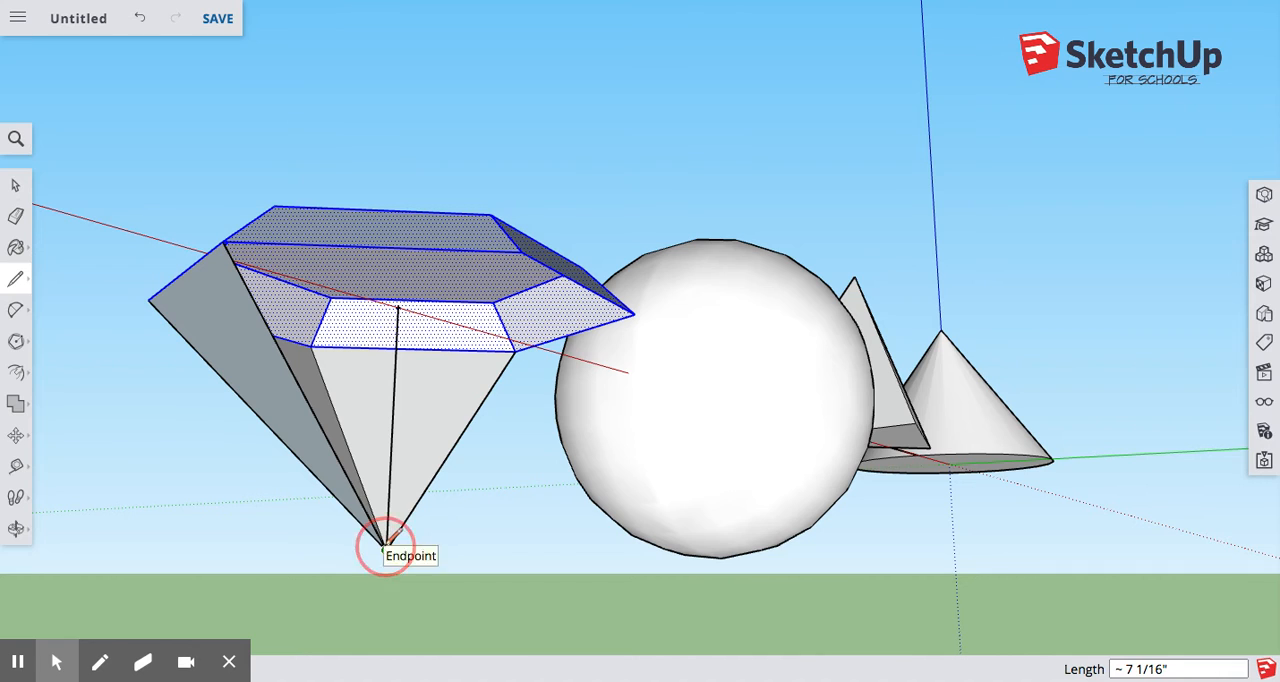
click(520, 252)
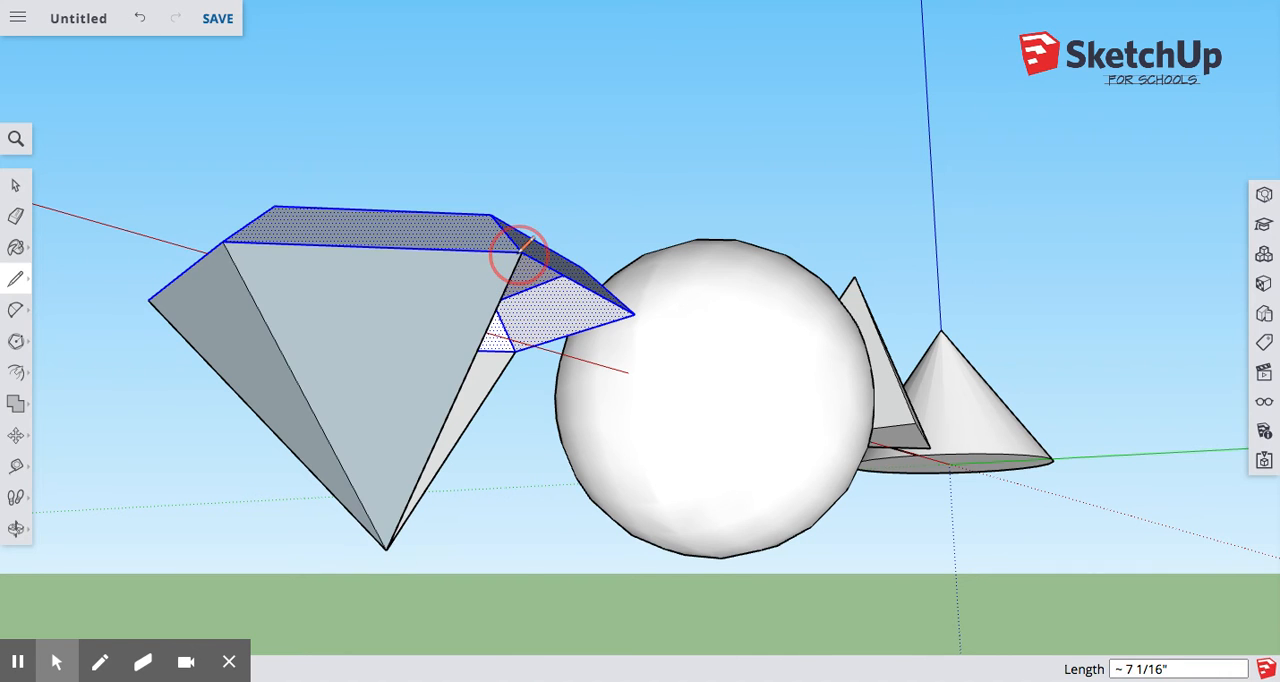
click(385, 549)
click(632, 314)
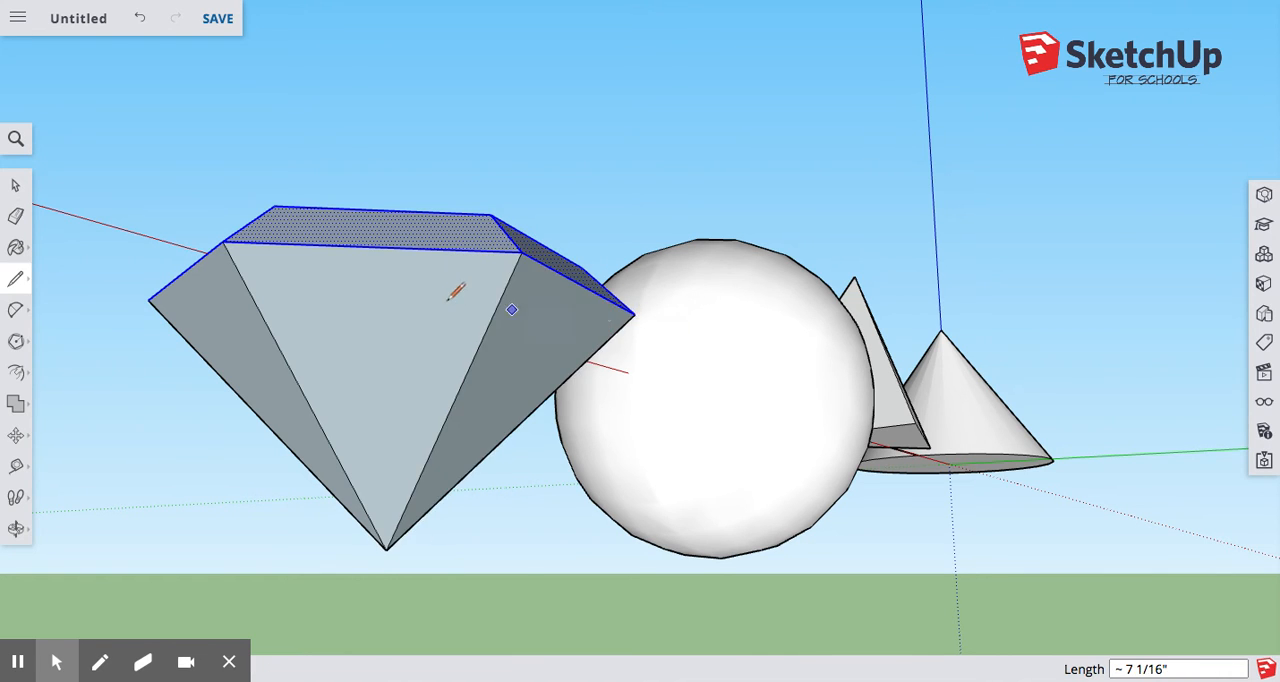
Clear the selection and look over the finished diamond from the front and from above.
middle_drag(455, 291, 814, 294)
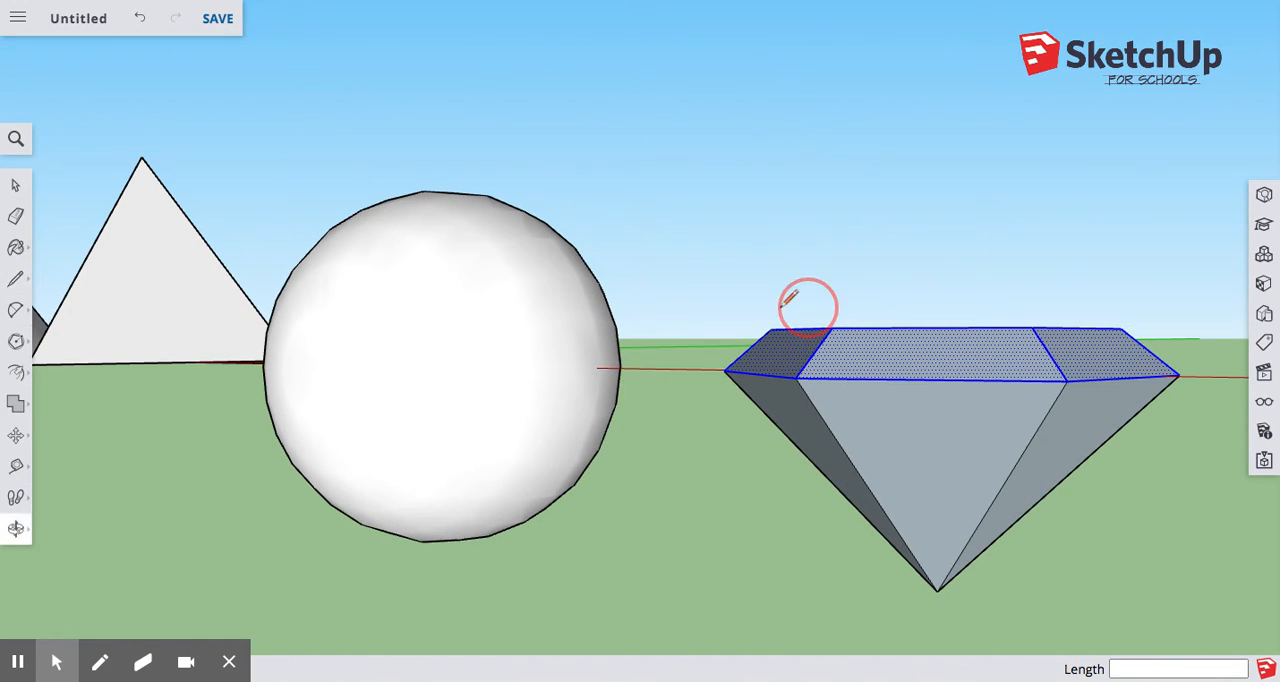
click(14, 187)
click(680, 175)
middle_drag(650, 206, 883, 288)
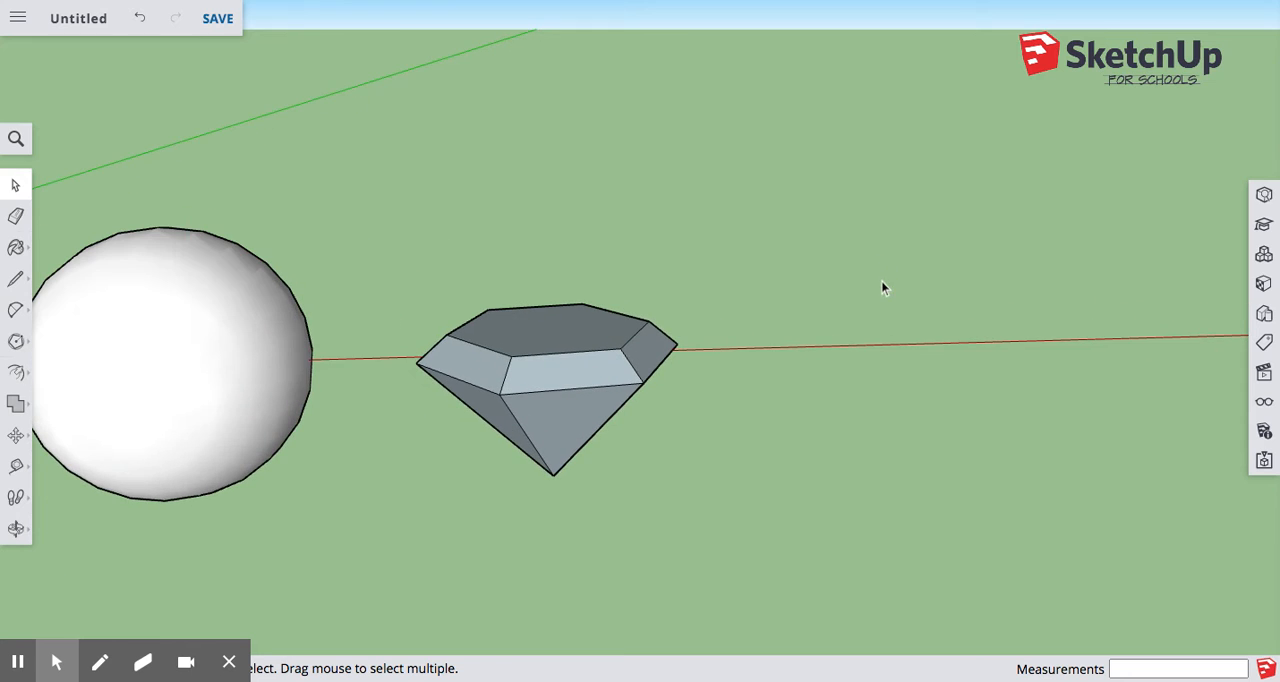
Draw a horizontal 24-sided circle with a 5" radius, centered on the red axis beside the diamond.
click(16, 341)
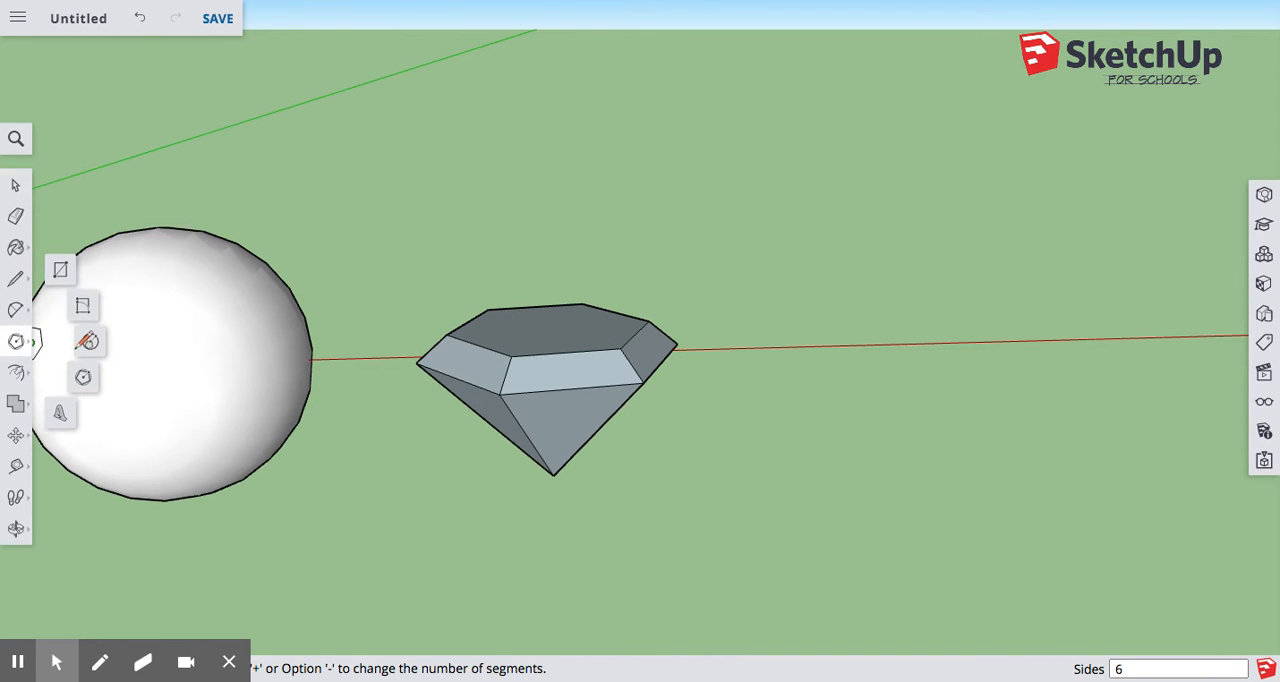
click(88, 341)
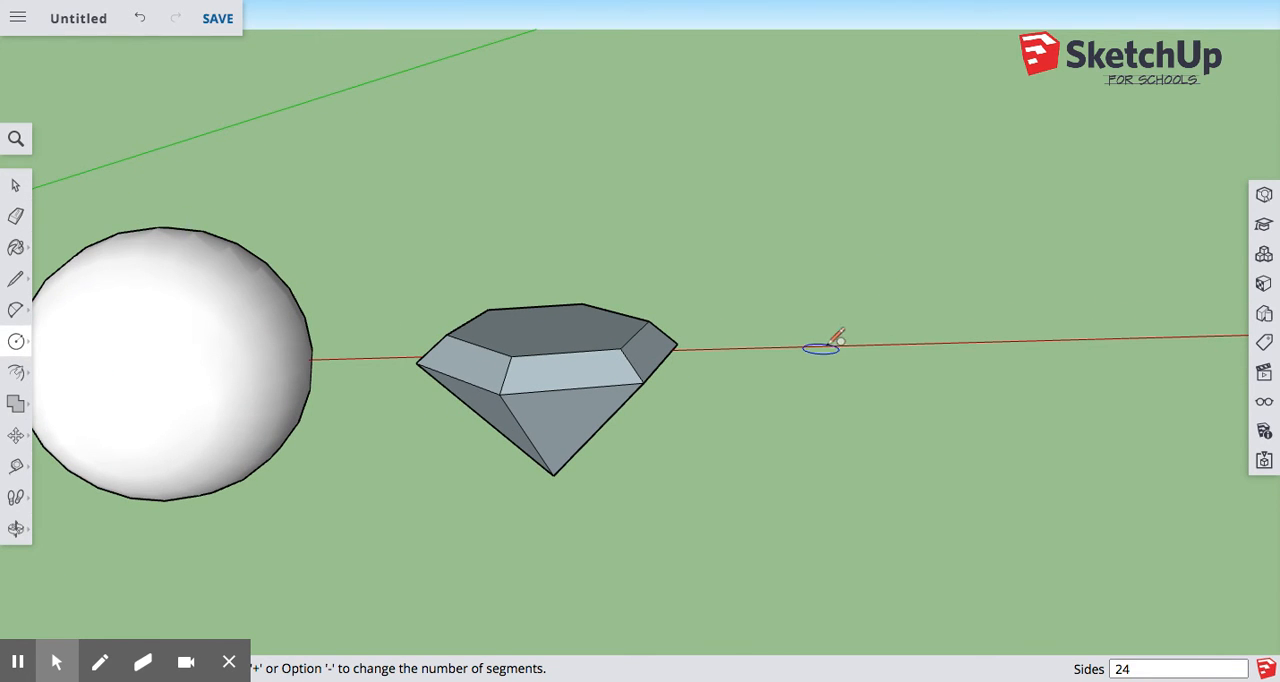
click(895, 344)
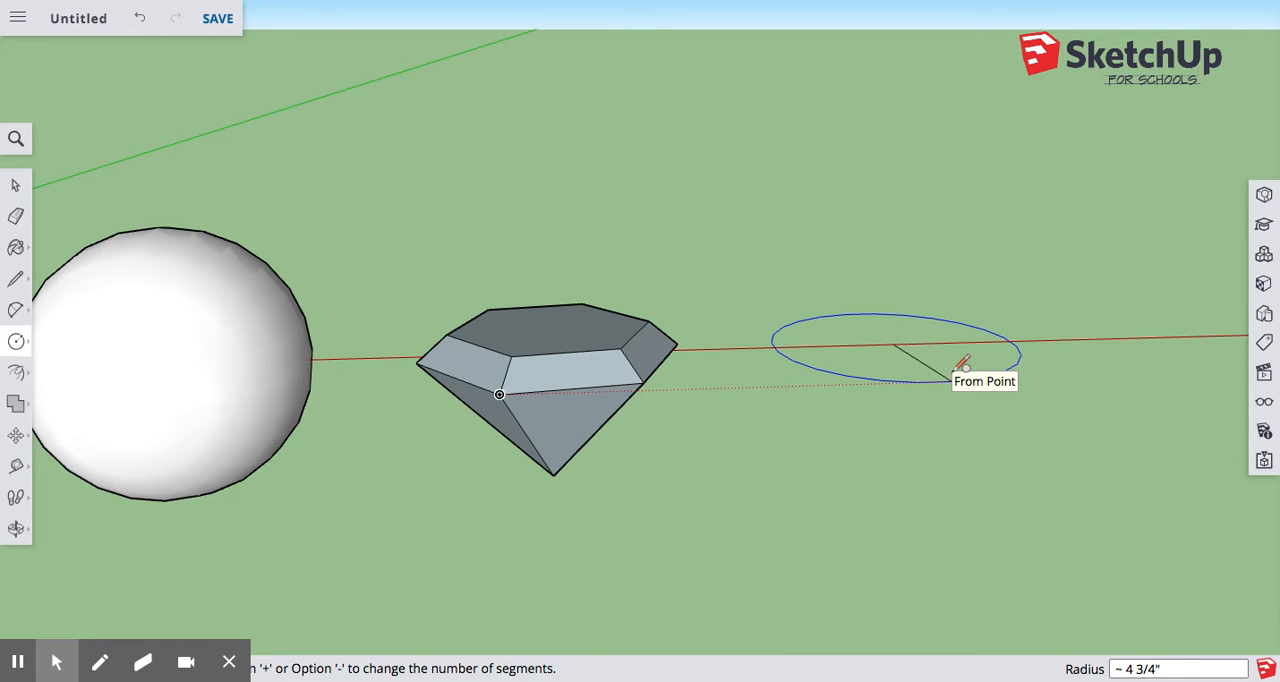
text(5)
key(Return)
Draw a line about 9 15/16" long across the circle along the red axis, between the midpoints of opposite edge segments.
scroll(990, 350, up, 5)
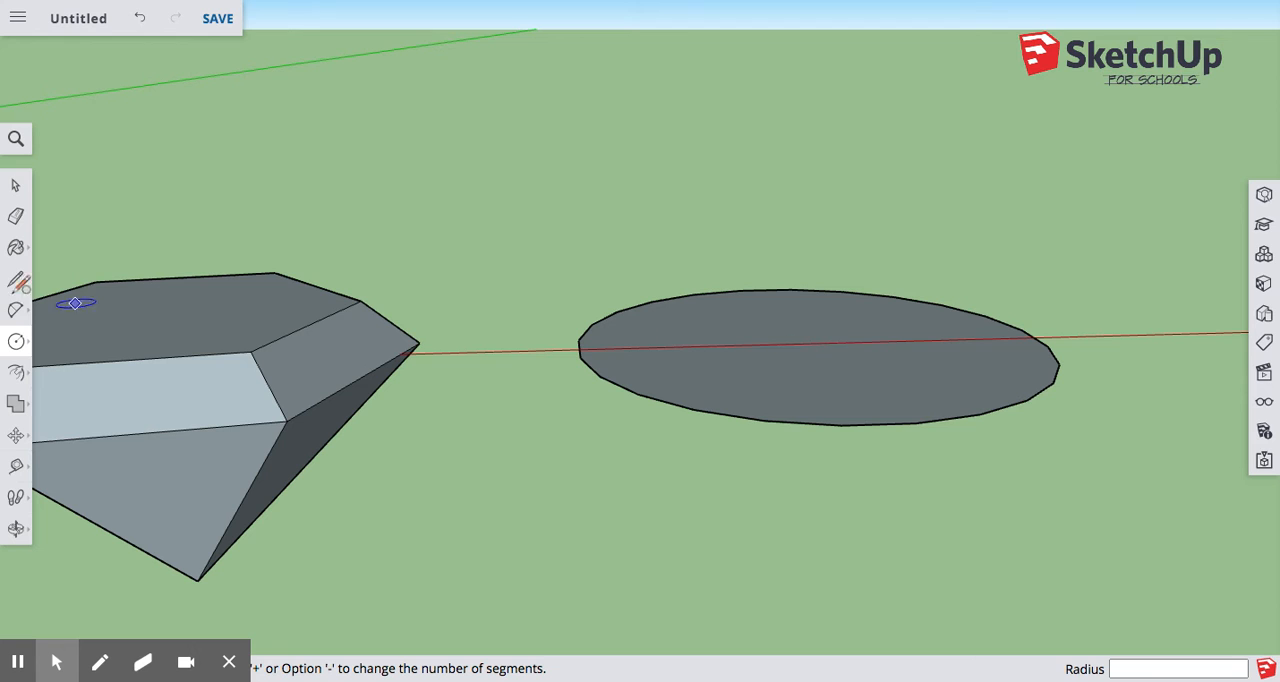
click(15, 343)
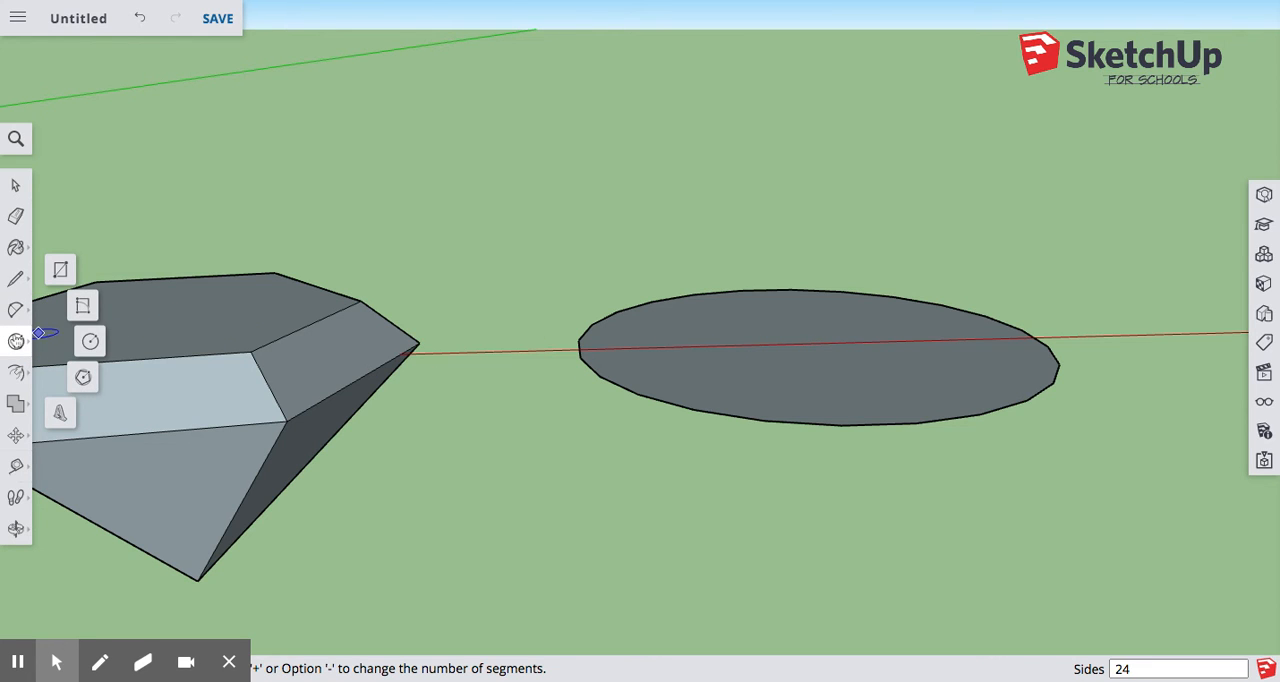
click(17, 281)
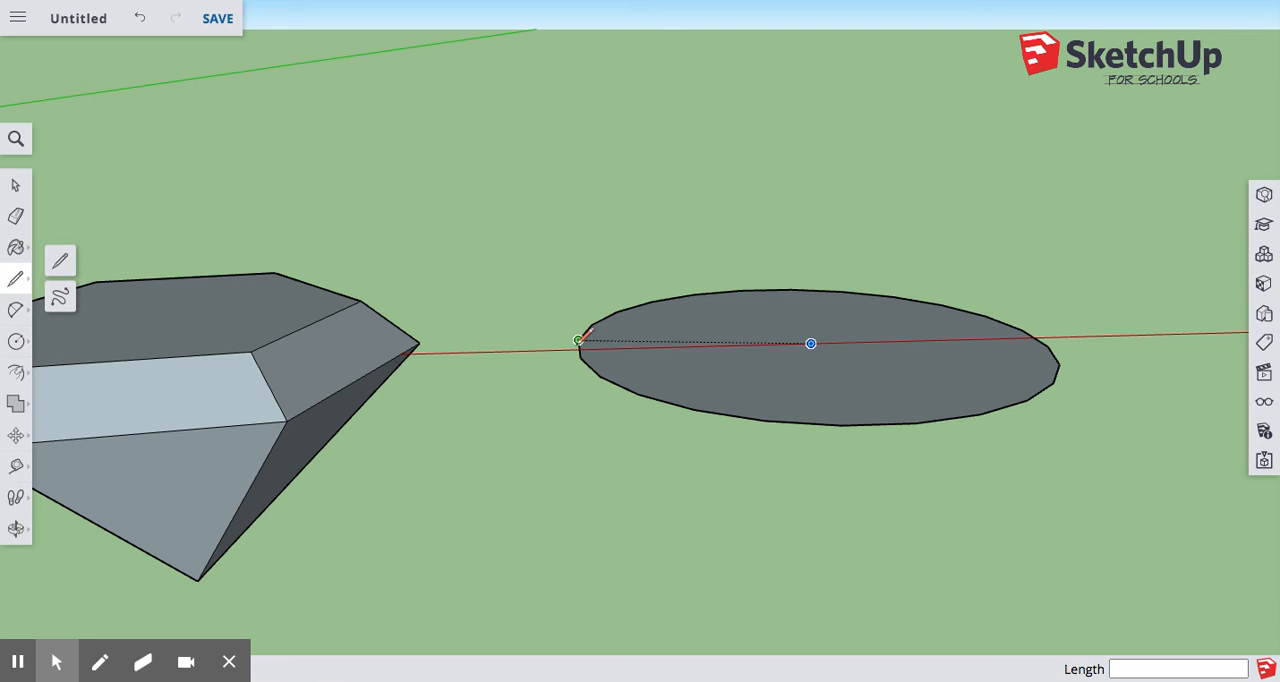
scroll(580, 357, up, 3)
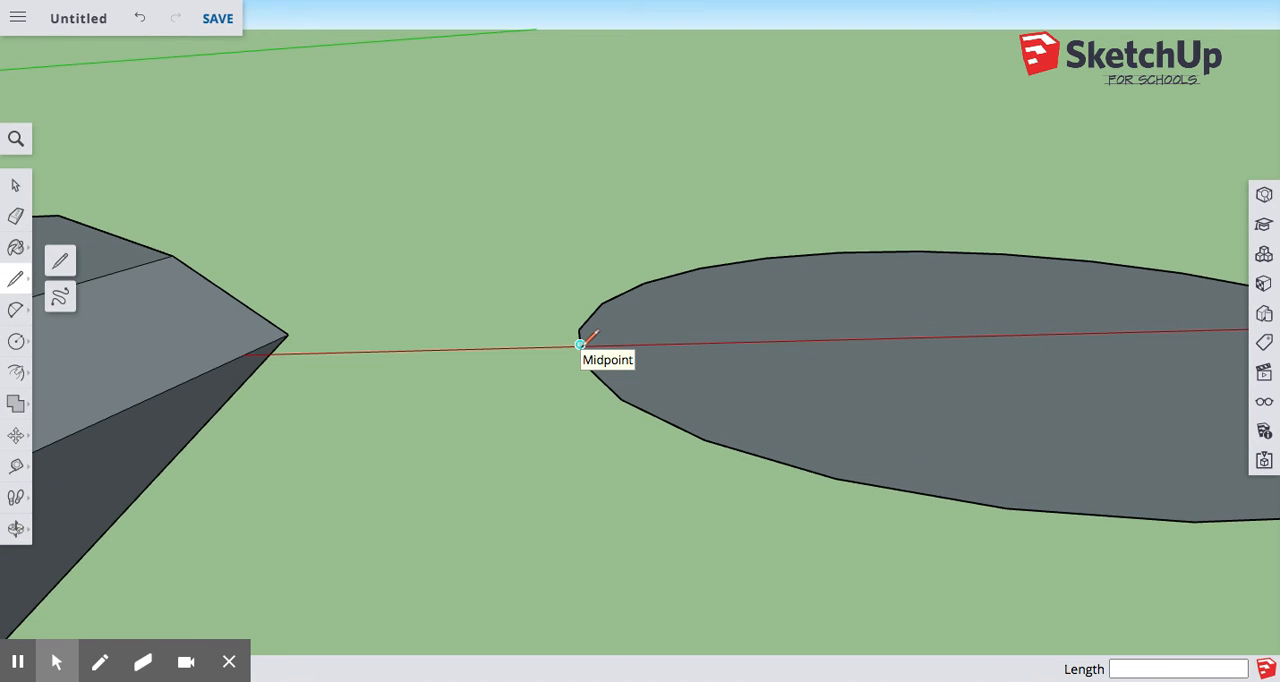
click(580, 344)
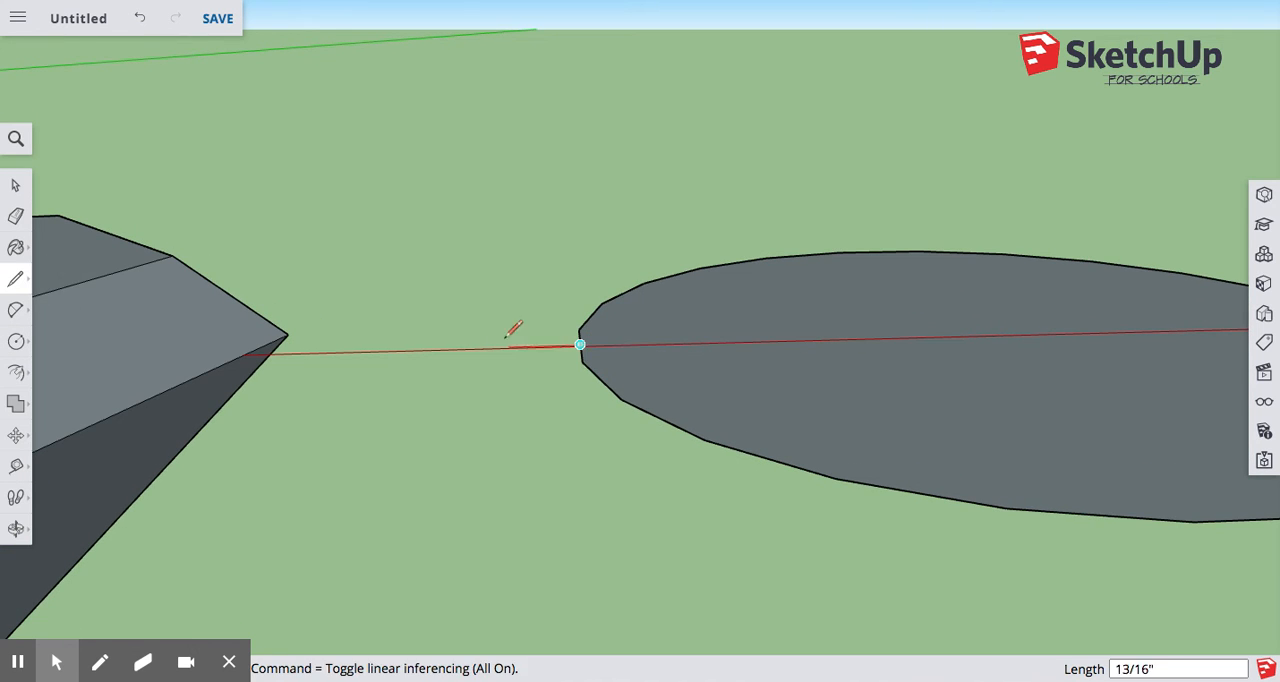
scroll(508, 235, down, 3)
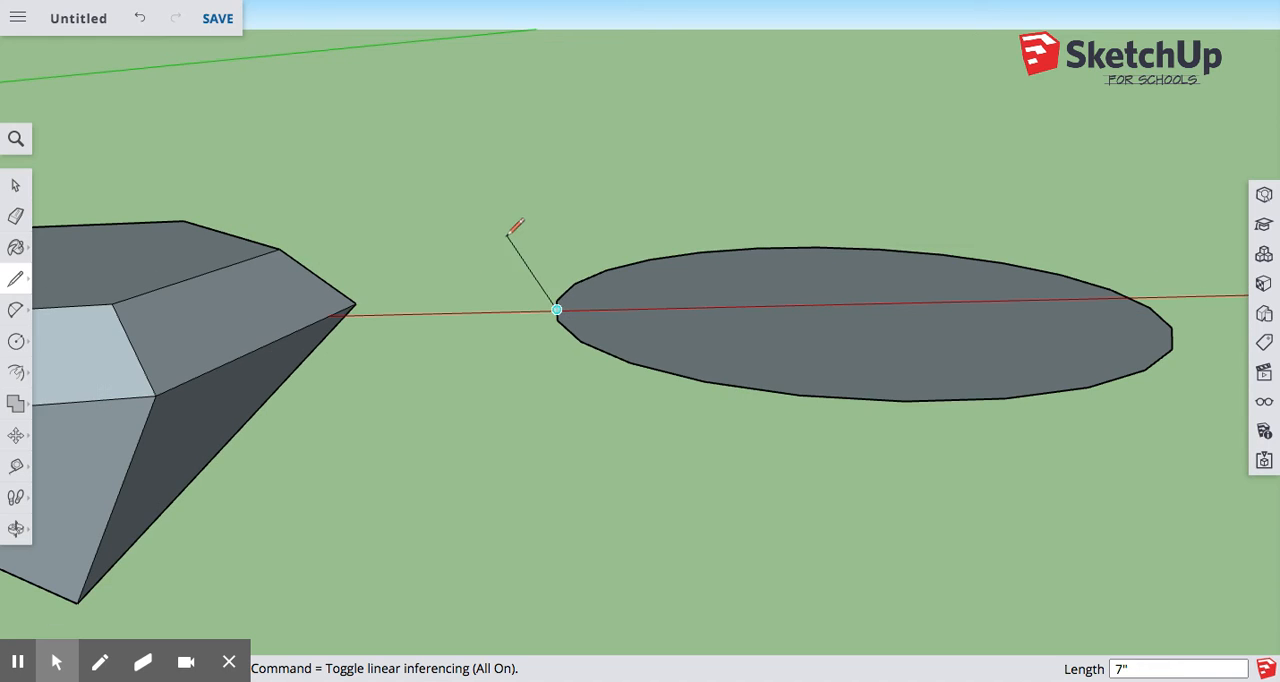
click(1129, 297)
Draw an upright circle perpendicular to the green axis, centered on the dividing line's midpoint and reaching its end, with a radius of about 4 15/16".
middle_drag(957, 300, 894, 351)
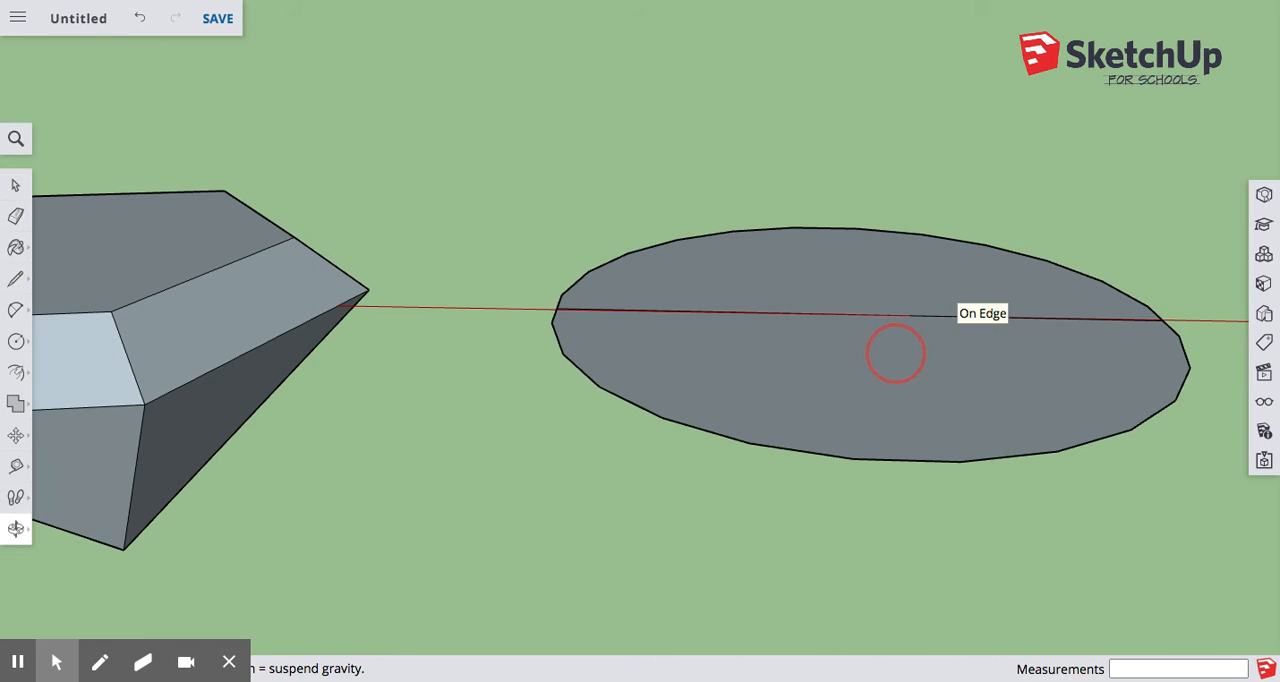
click(16, 341)
click(89, 342)
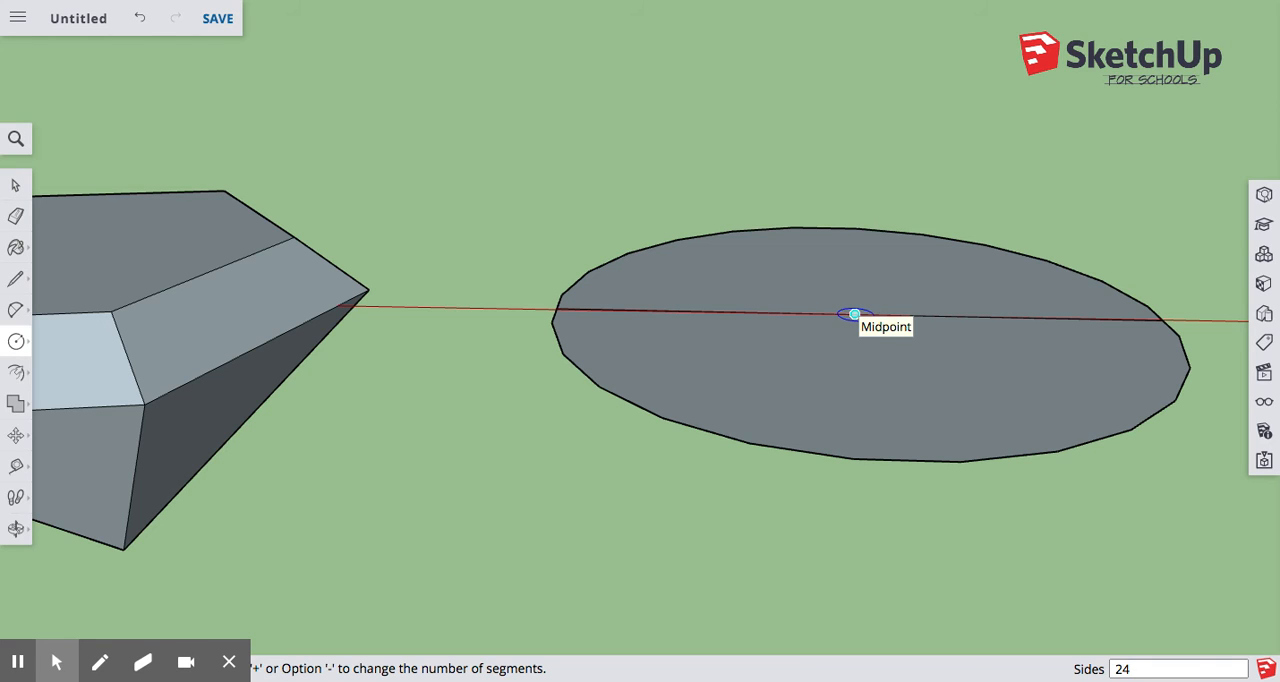
key(Left)
key(Right)
key(Up)
key(Left)
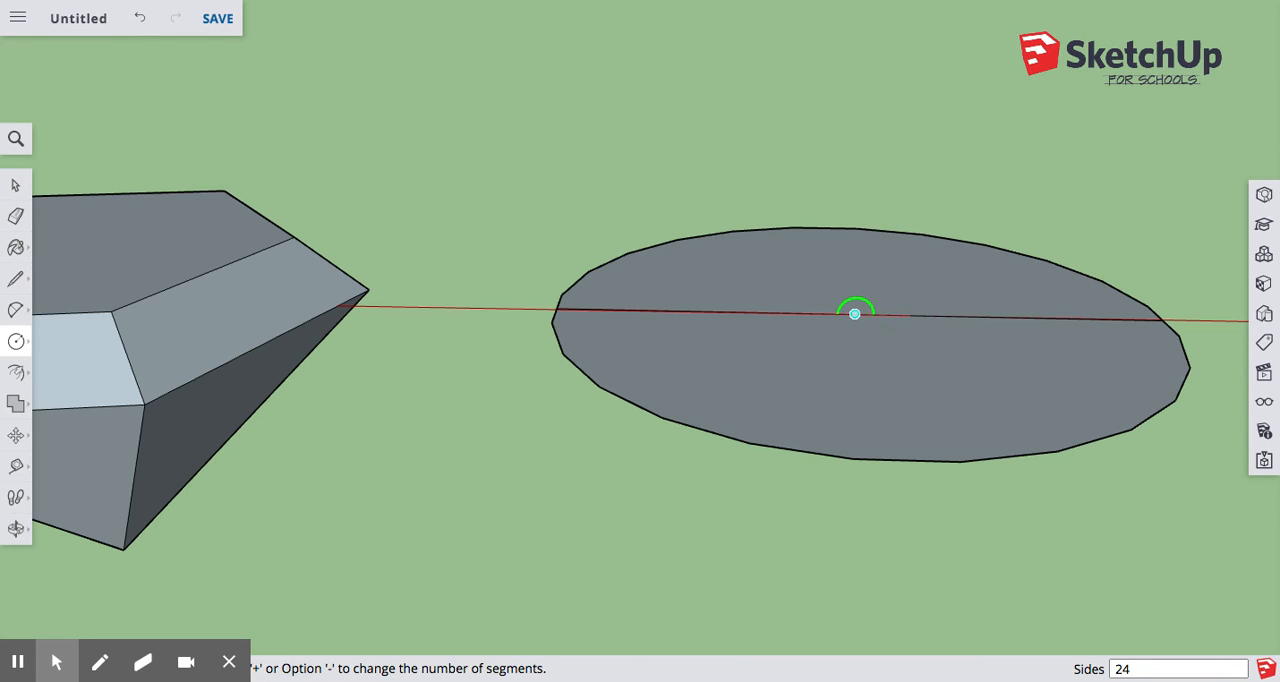
click(854, 314)
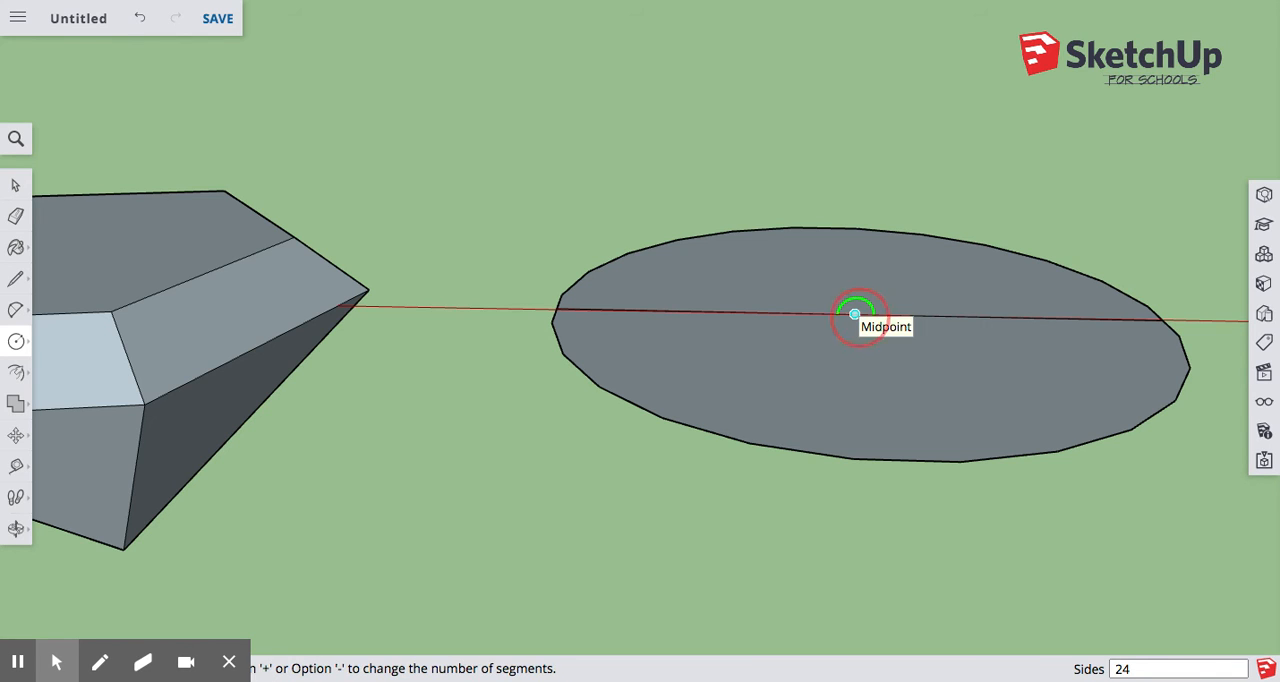
click(1165, 320)
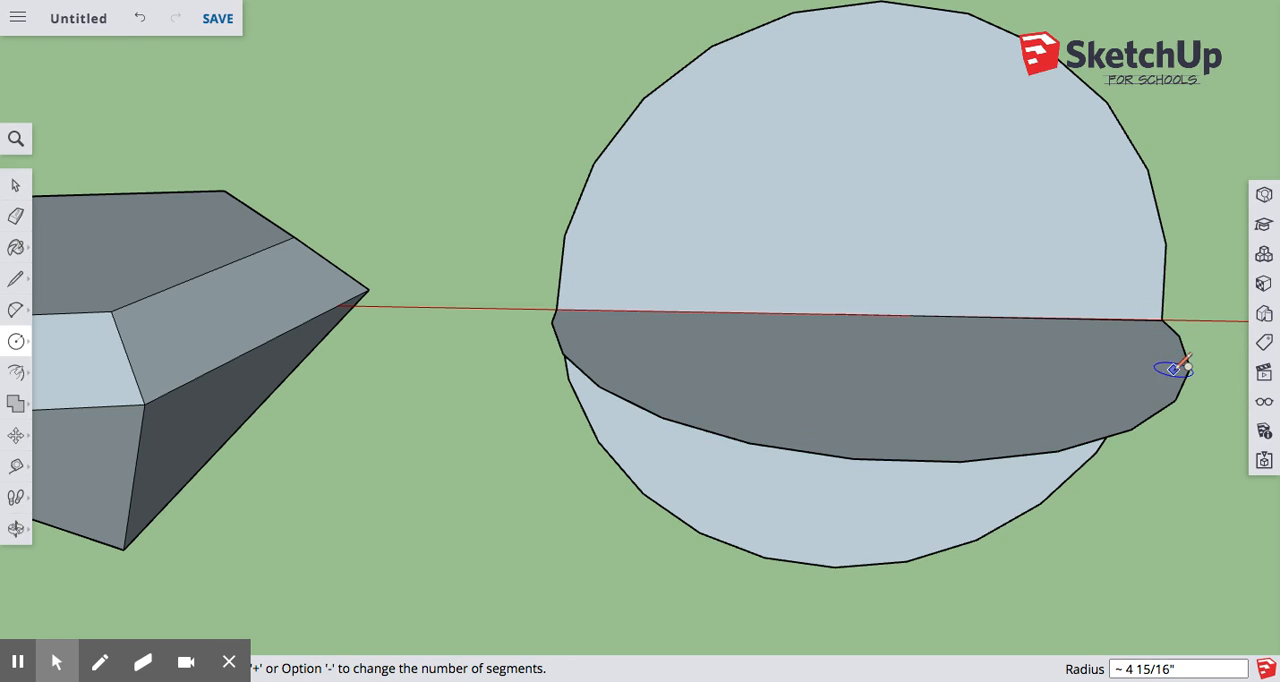
Draw a vertical line about 4 15/16" long from the circles' shared center up to the top of the upright circle.
middle_drag(1170, 368, 1031, 291)
scroll(968, 353, down, 2)
middle_drag(978, 353, 1200, 334)
middle_drag(860, 330, 820, 342)
scroll(518, 457, down, 2)
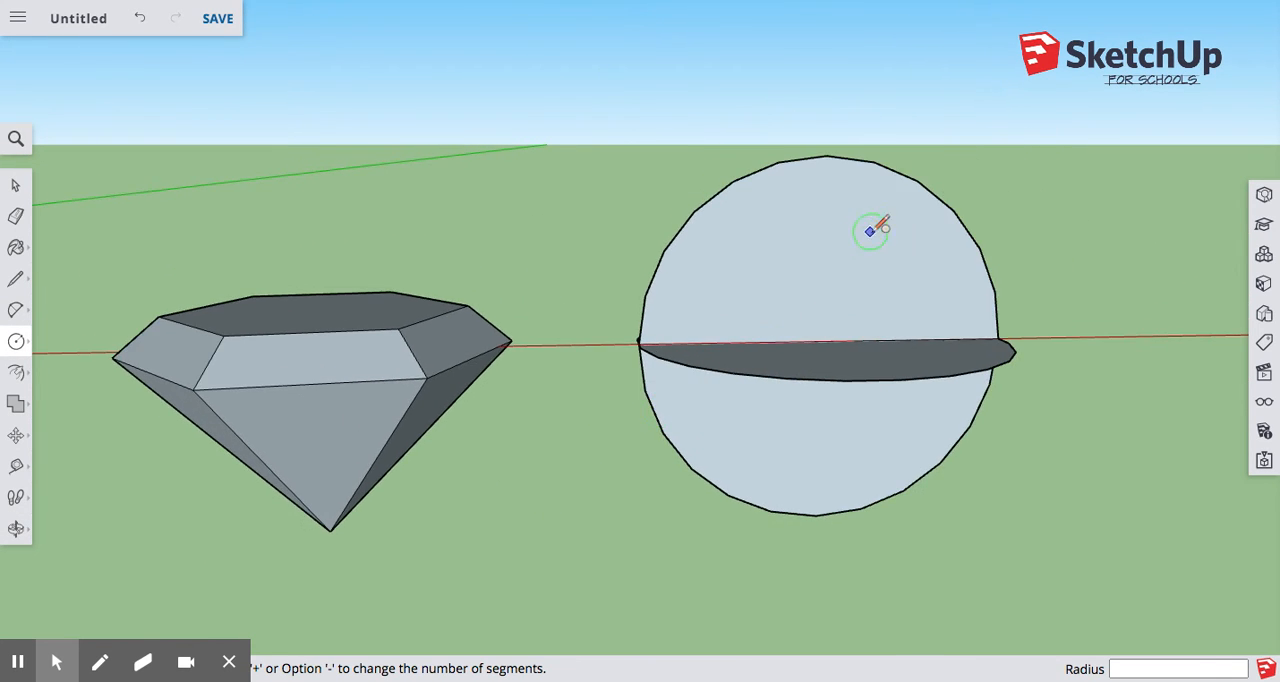
scroll(874, 235, up, 5)
scroll(656, 341, down, 2)
click(16, 279)
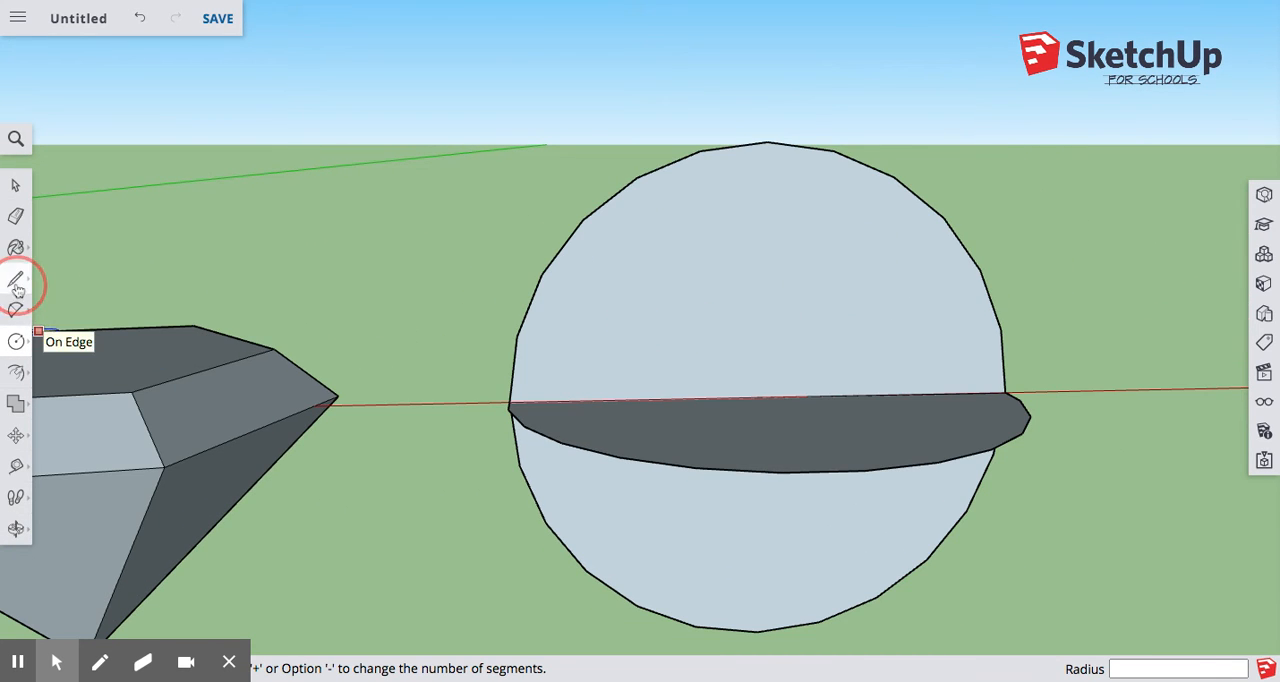
click(58, 263)
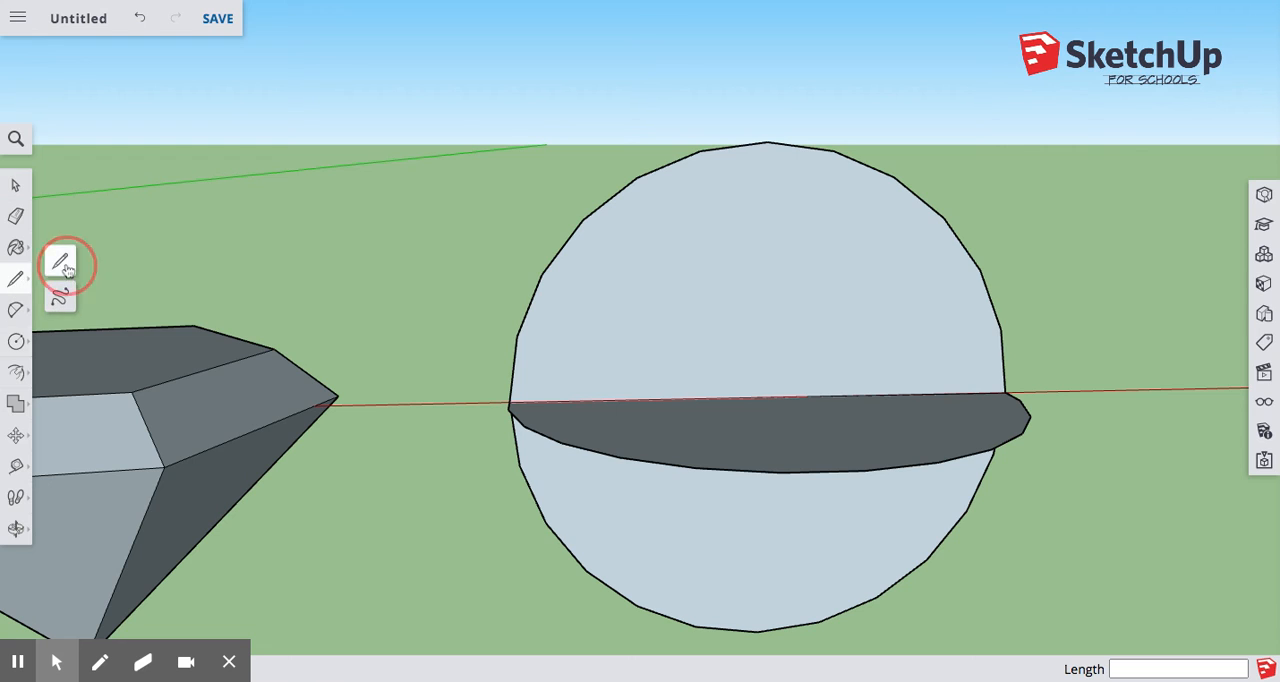
click(762, 397)
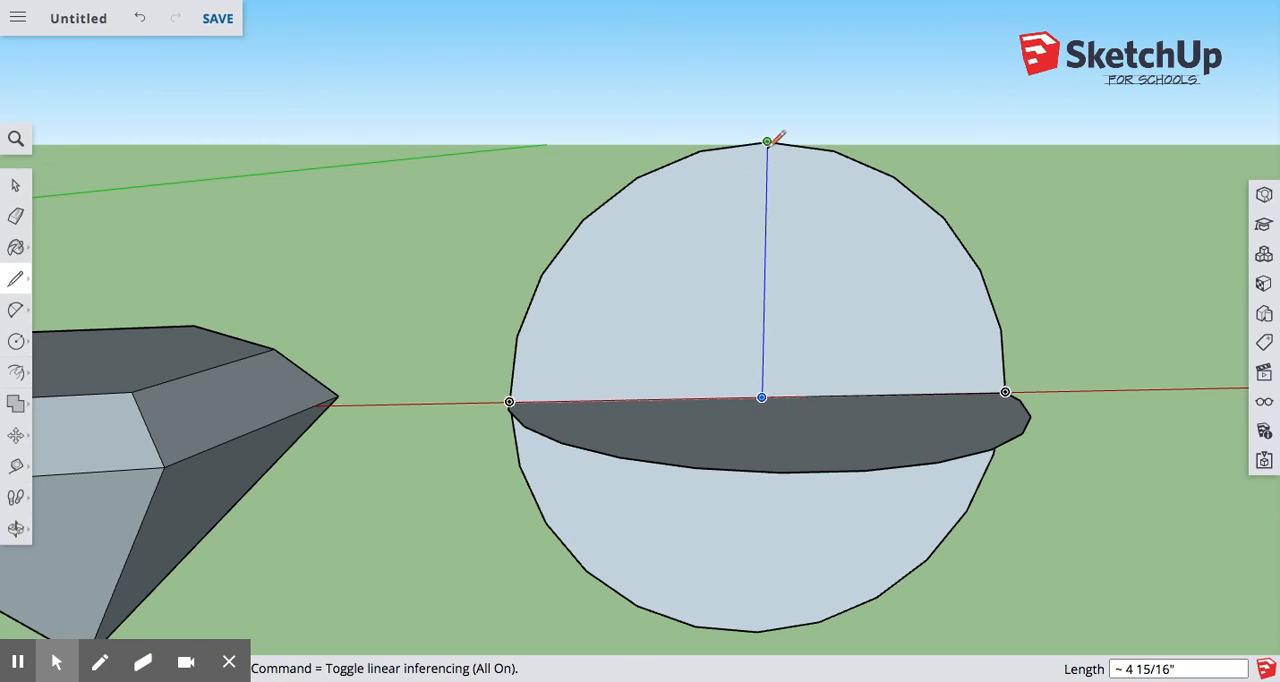
click(767, 142)
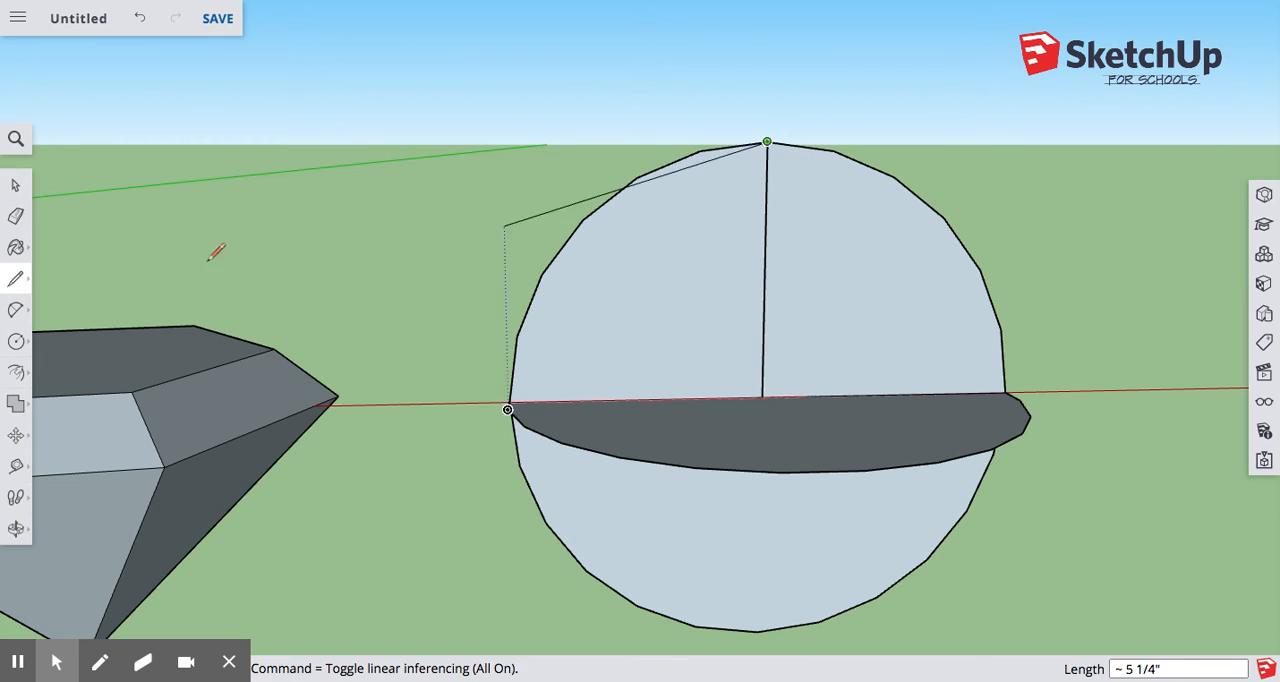
Draw a line about 4 15/16" long along the red axis from the circles' shared center to the upright circle's end farthest from the diamond.
click(15, 185)
click(617, 288)
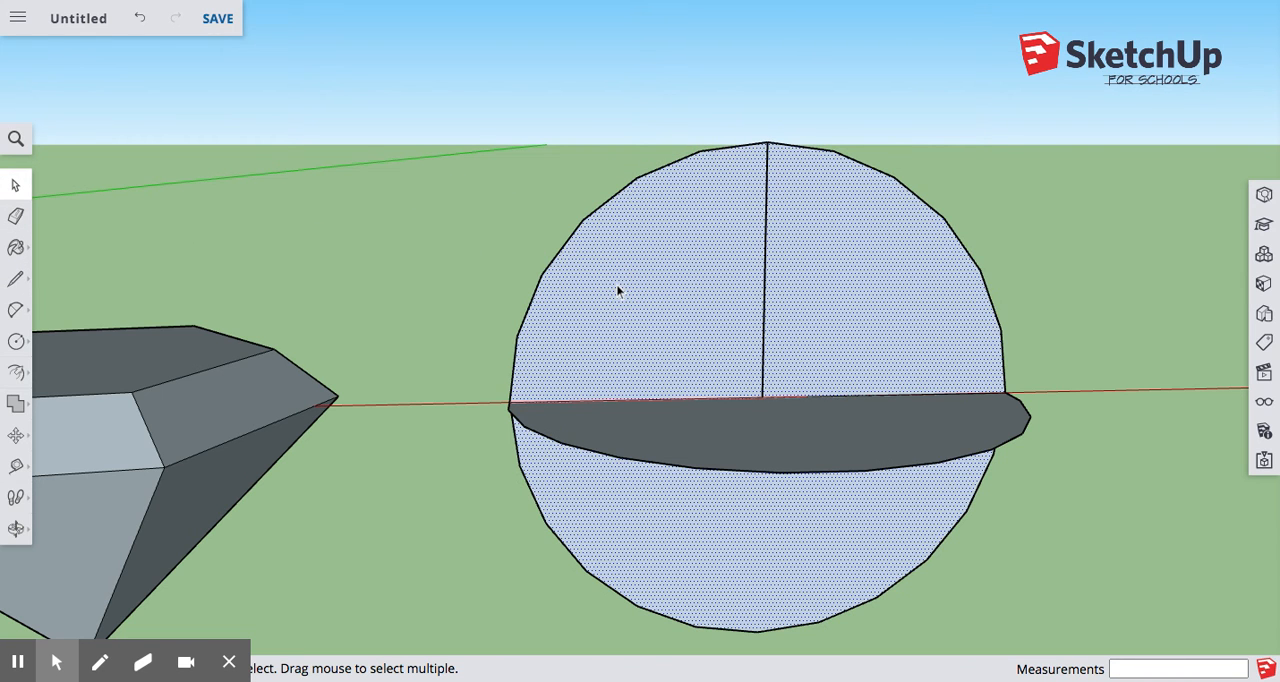
click(30, 287)
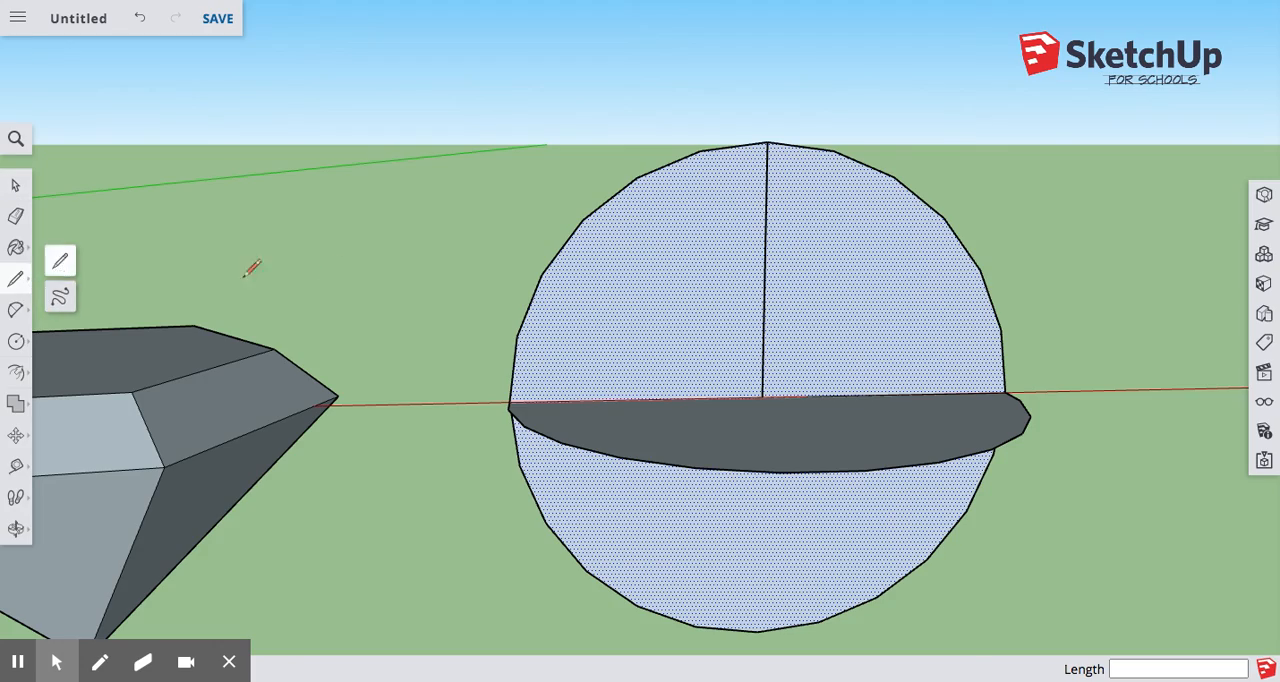
middle_drag(251, 268, 805, 392)
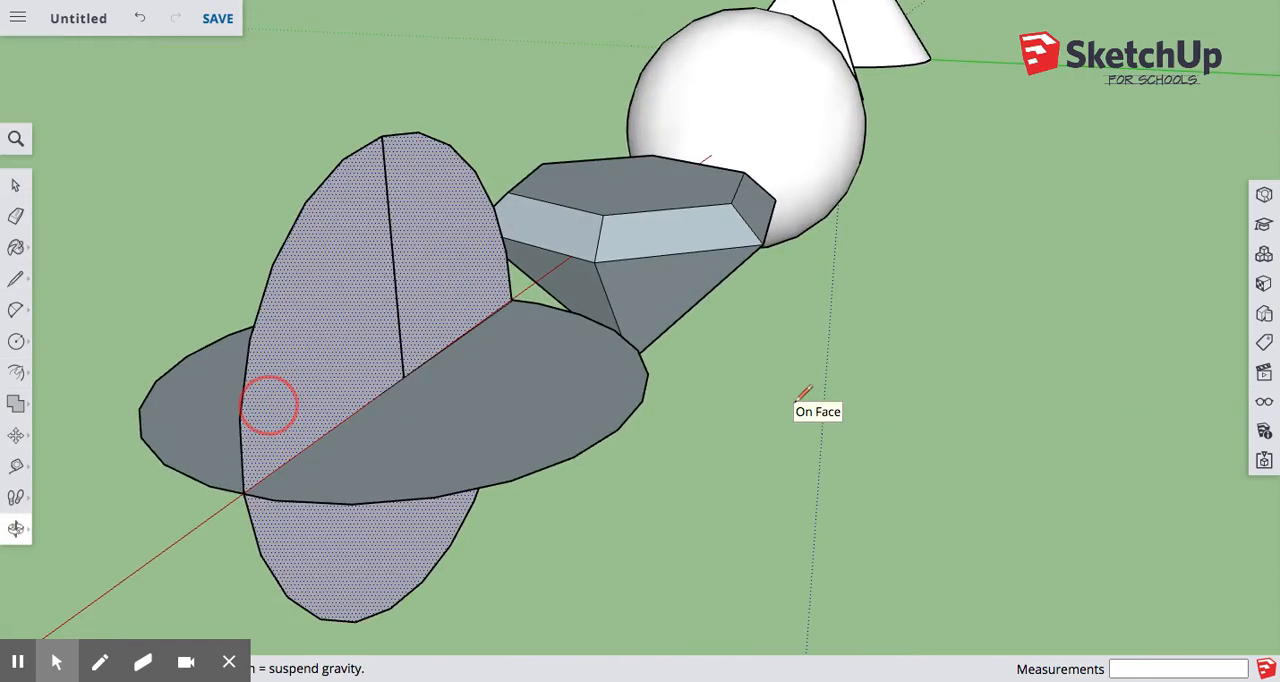
middle_drag(269, 405, 784, 382)
click(736, 388)
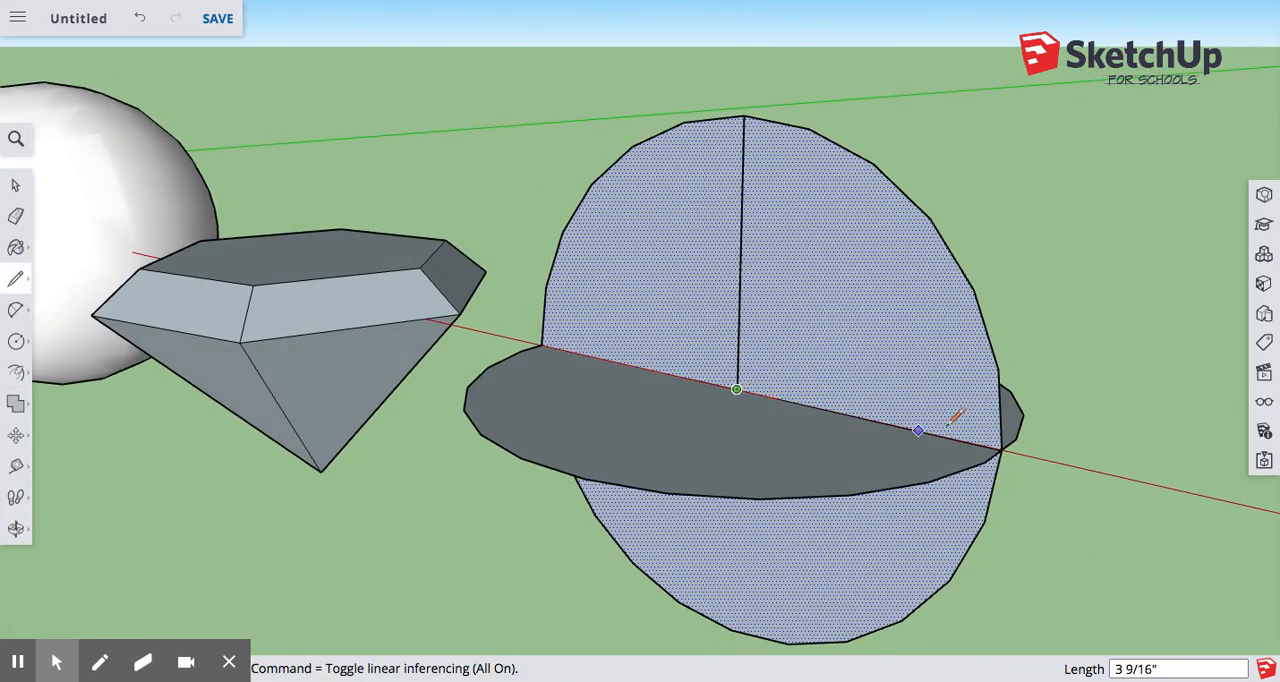
click(1000, 449)
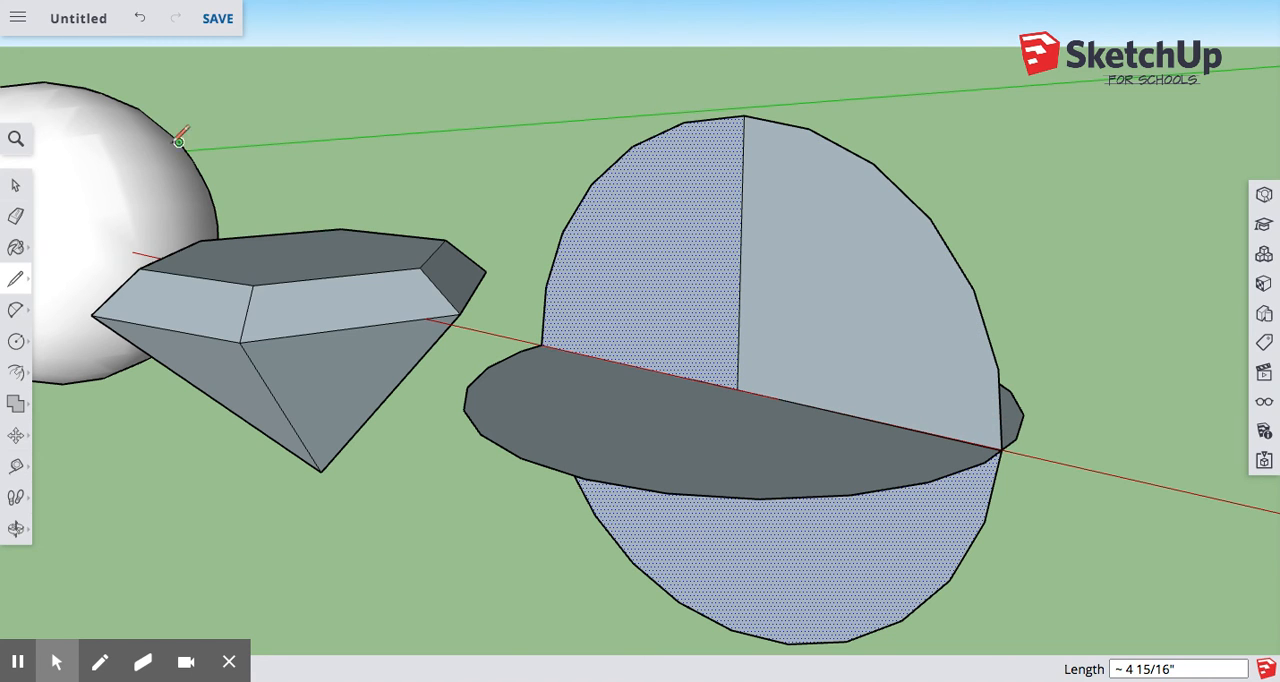
Delete the upright circle's lower half and its upper quarter nearest the diamond, including faces and edges, keeping only the other upper quarter.
middle_drag(363, 351, 818, 277)
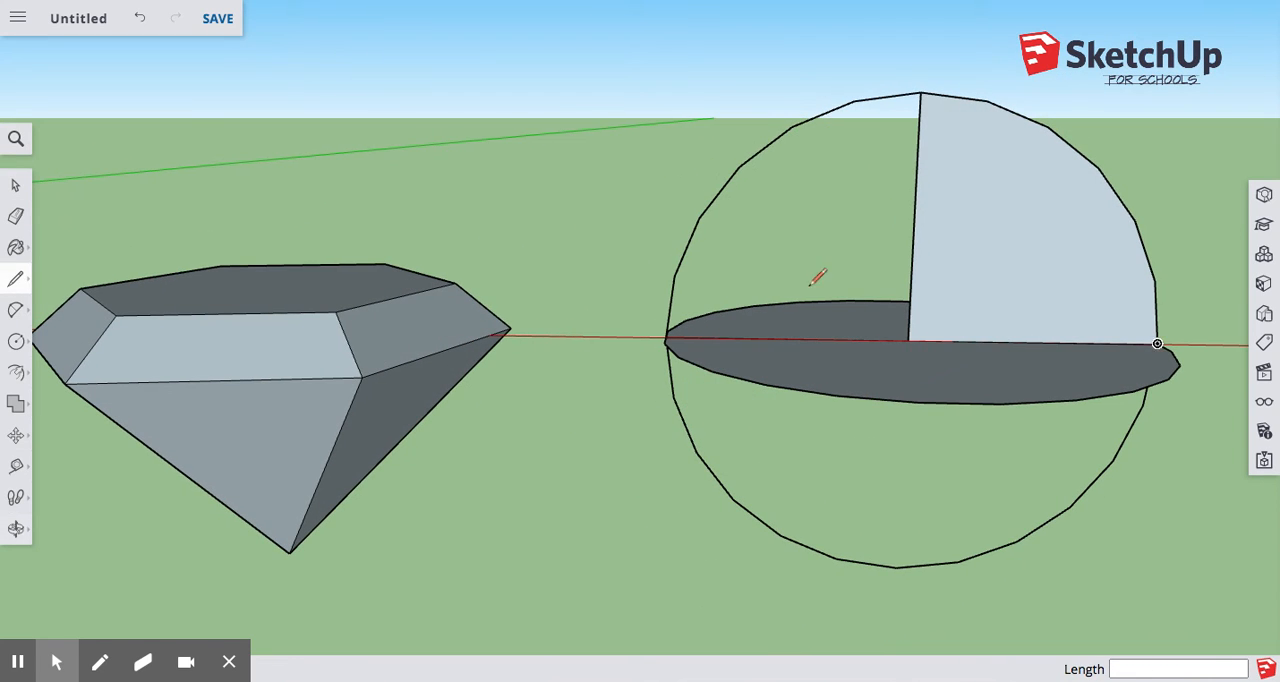
click(17, 186)
click(744, 175)
key(Delete)
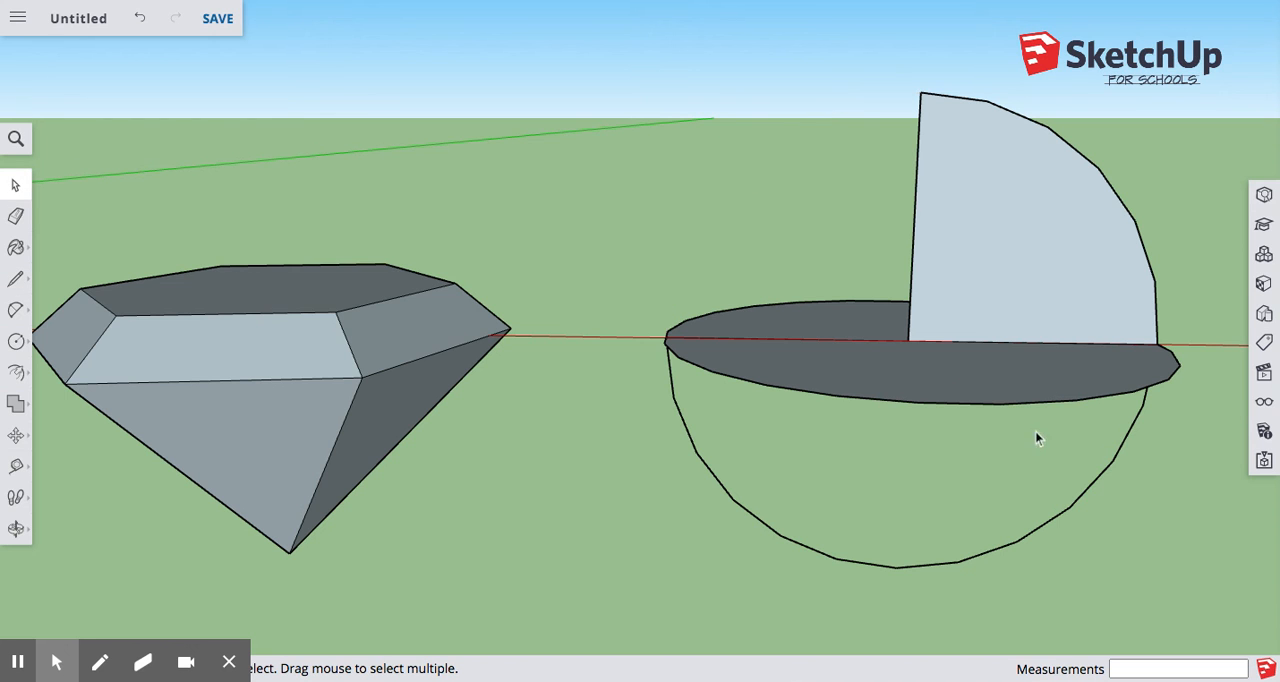
middle_drag(1131, 446, 560, 297)
middle_drag(572, 357, 514, 440)
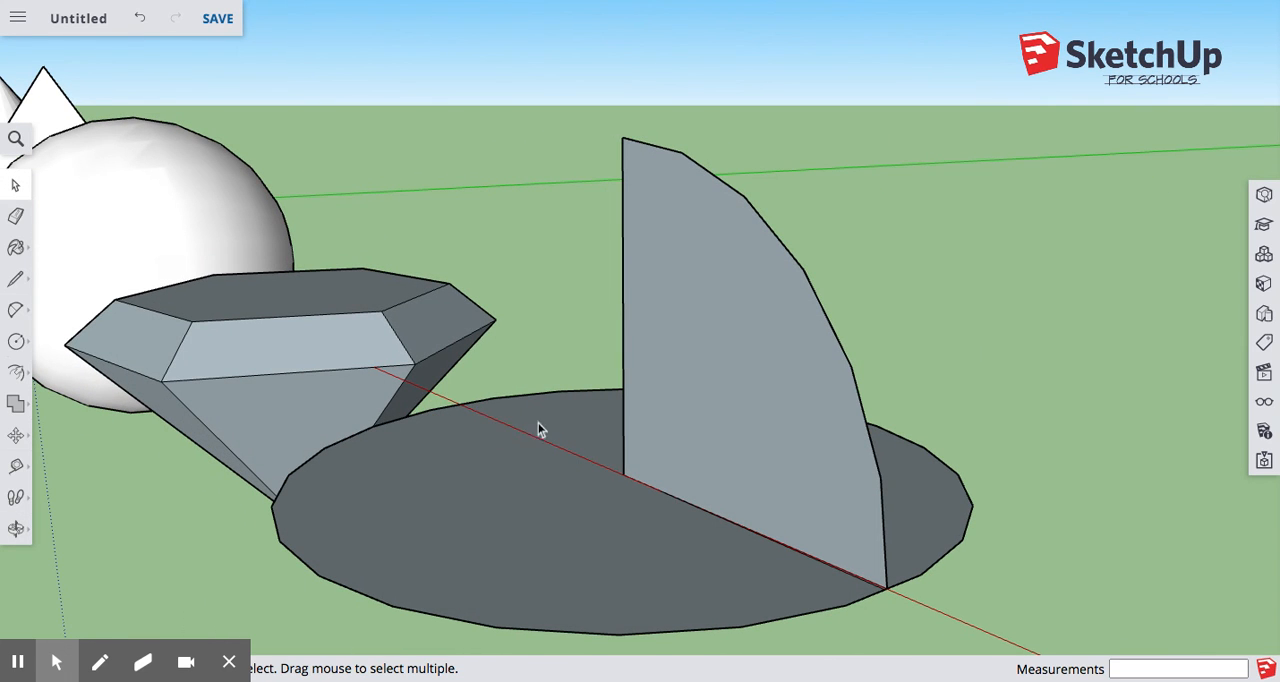
Sweep the upright quarter-circle face around the horizontal circle with Follow Me to form a hemisphere.
scroll(600, 470, down, 3)
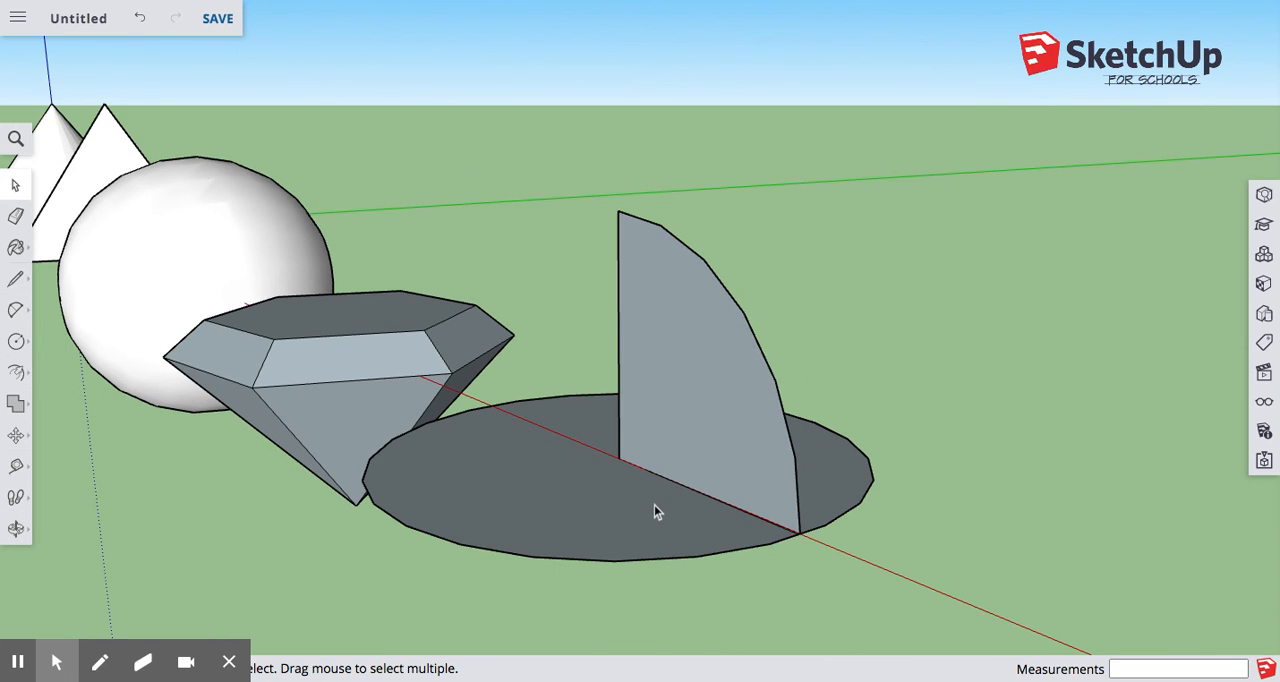
click(16, 370)
click(73, 383)
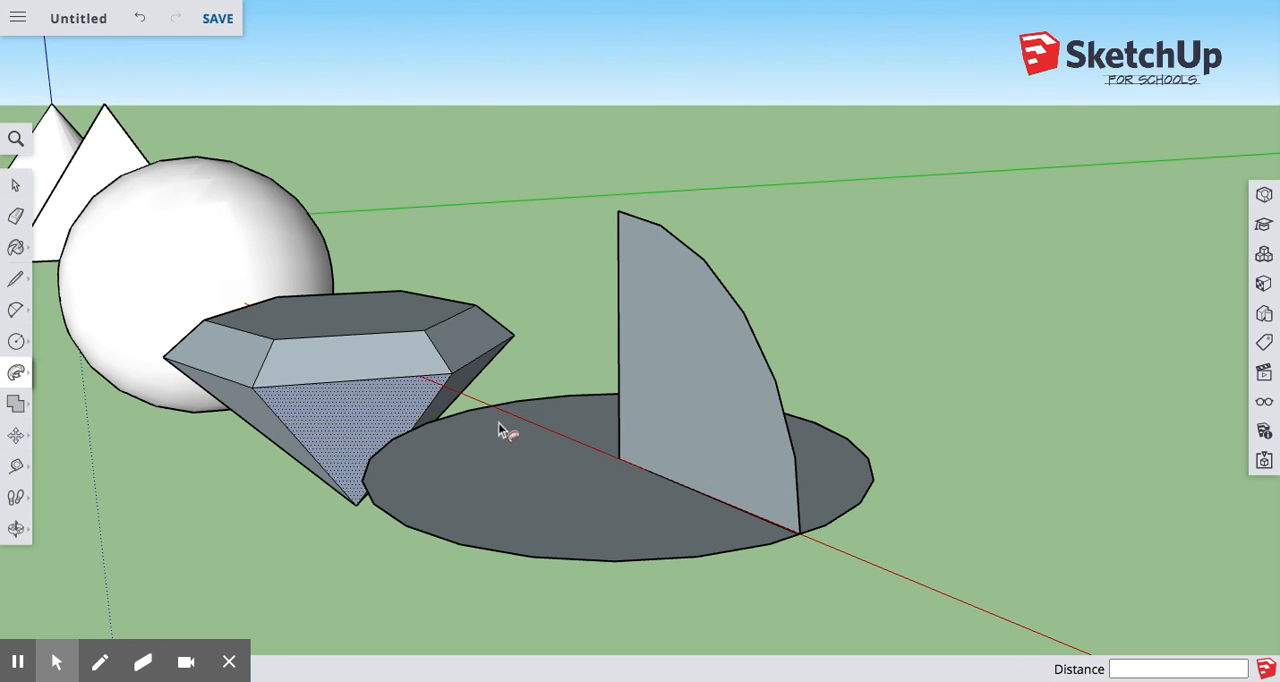
click(743, 477)
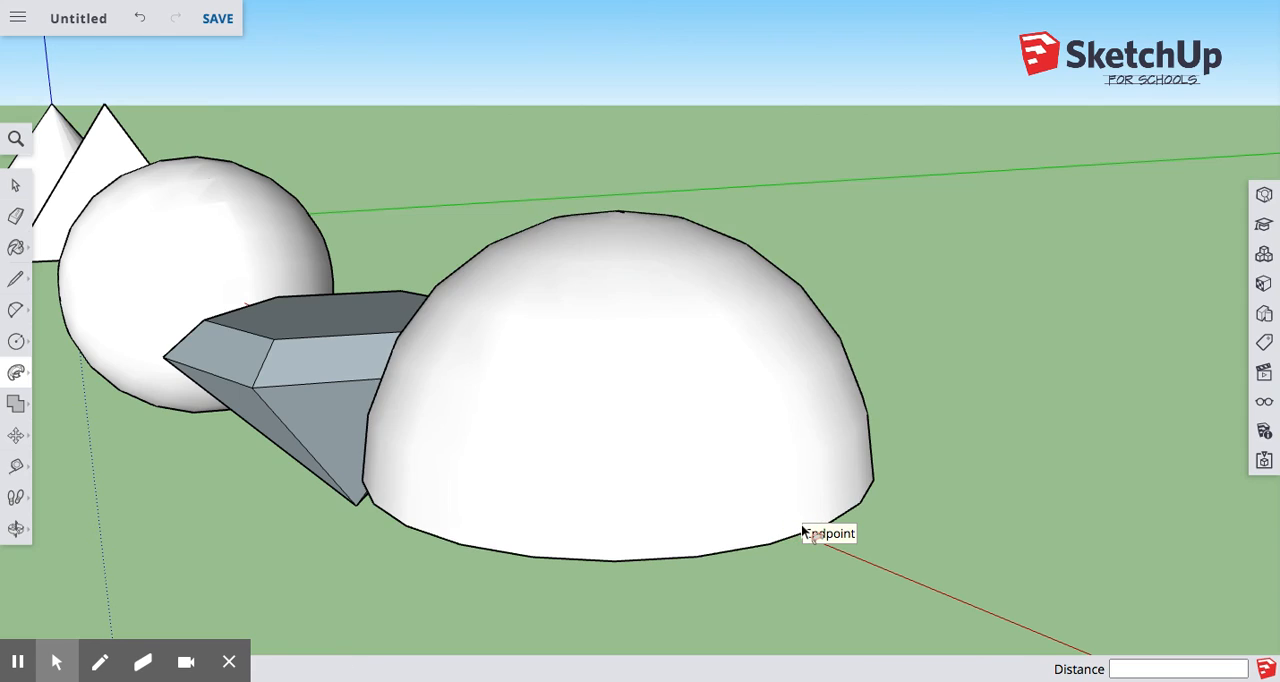
Delete the leftover vertical line inside the hemisphere, working from its open underside.
middle_drag(590, 380, 847, 264)
middle_drag(728, 450, 581, 233)
click(17, 186)
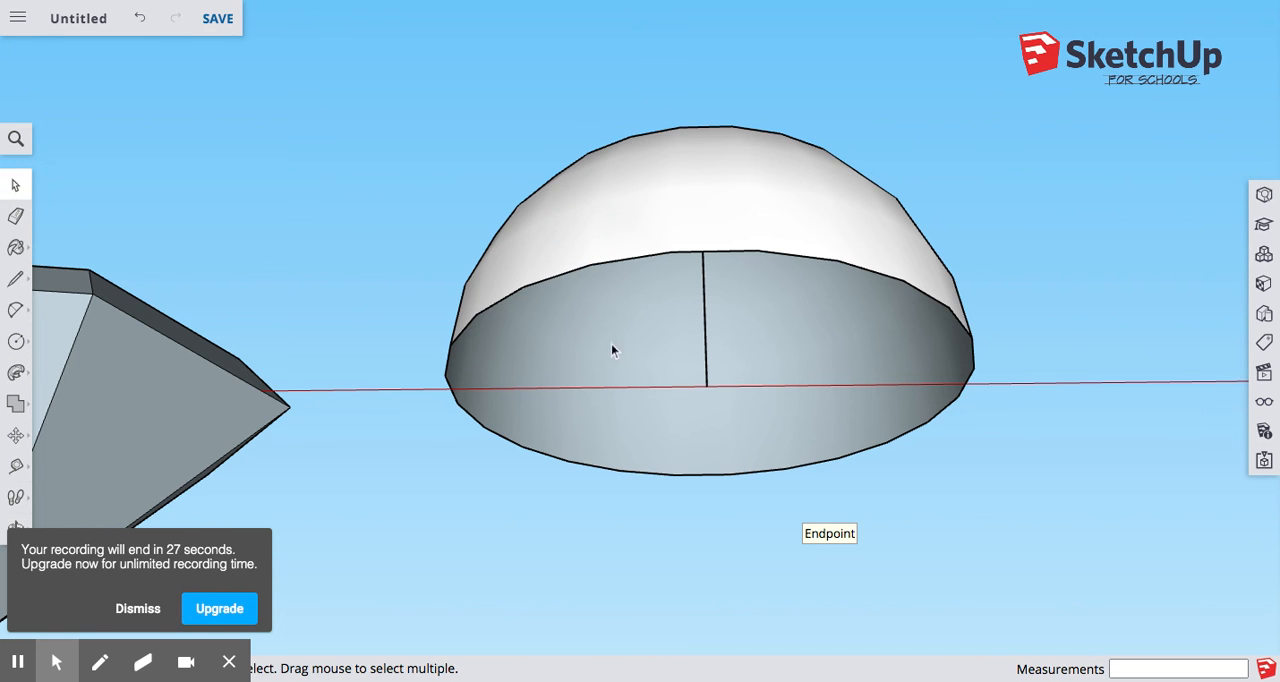
scroll(710, 364, up, 5)
middle_drag(710, 366, 685, 288)
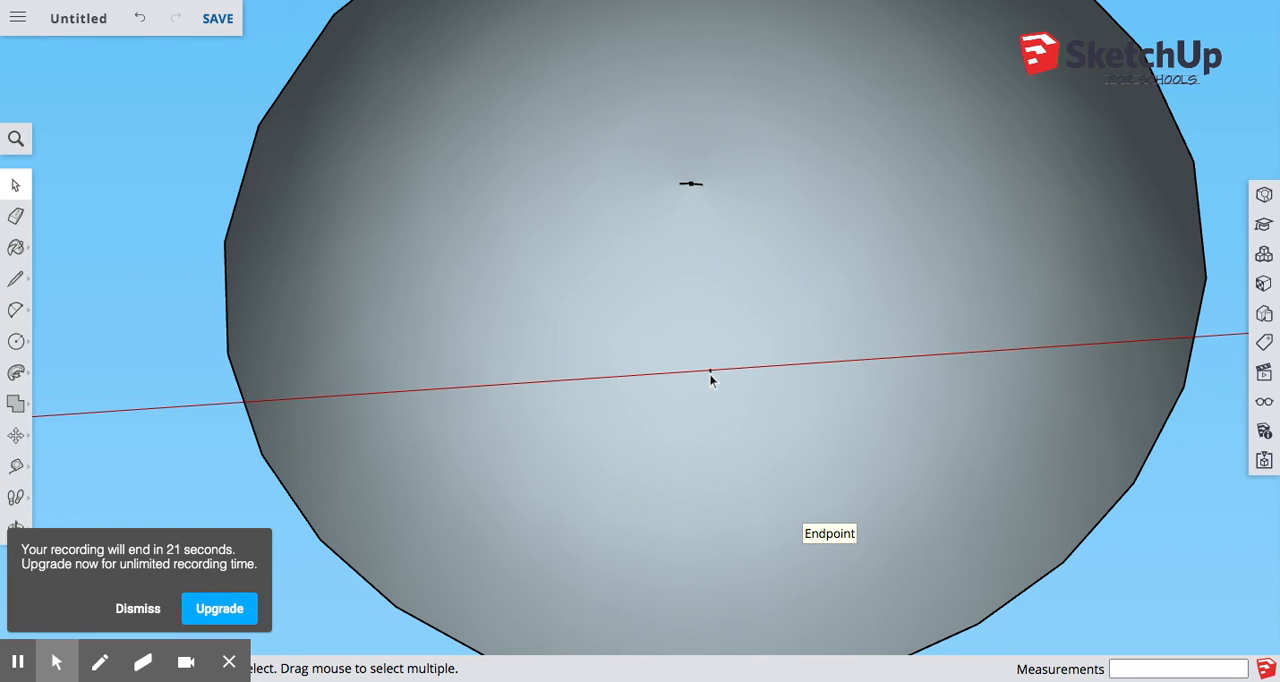
middle_drag(713, 380, 727, 478)
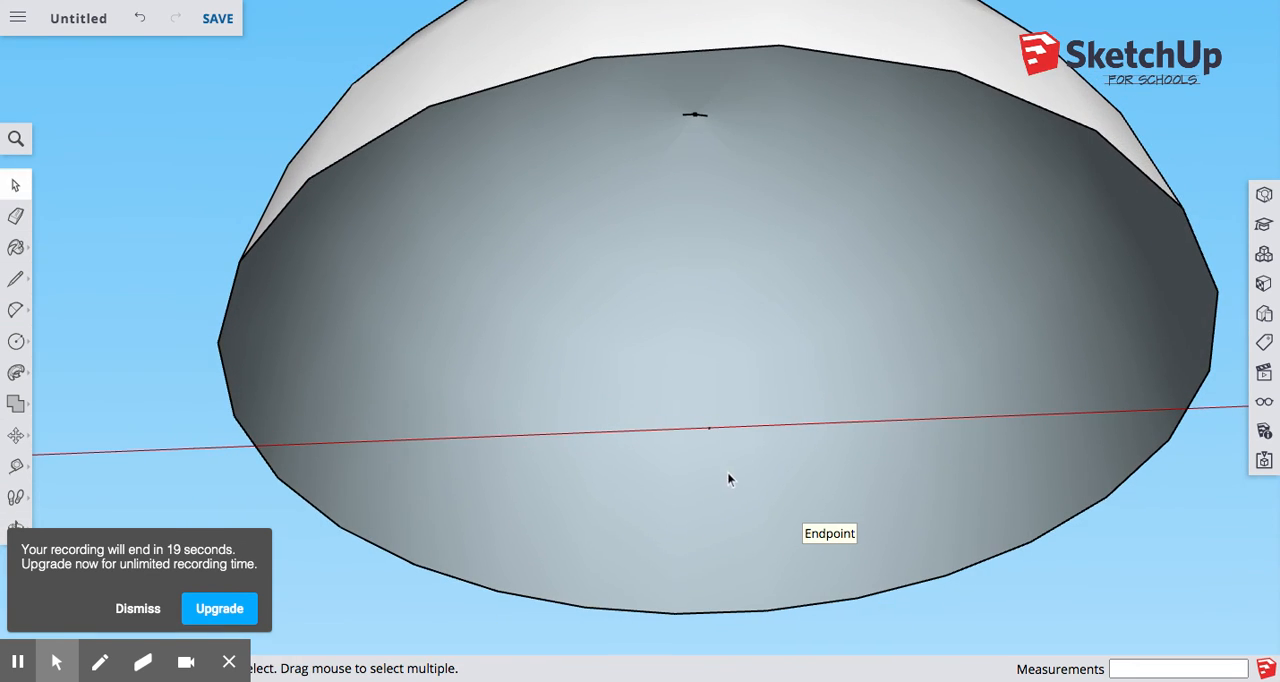
middle_click(714, 443)
scroll(708, 434, down, 6)
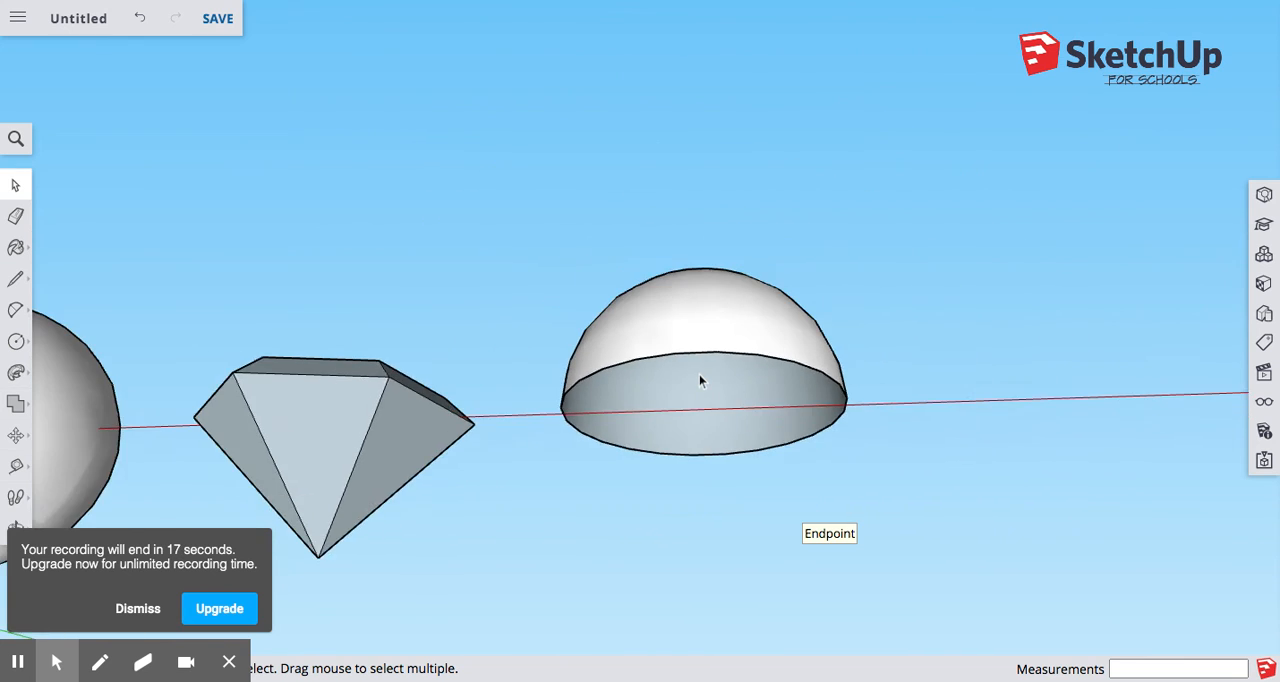
Review the whole row of solids side by side, from the cone to the hemisphere.
middle_drag(700, 377, 722, 540)
scroll(729, 423, down, 8)
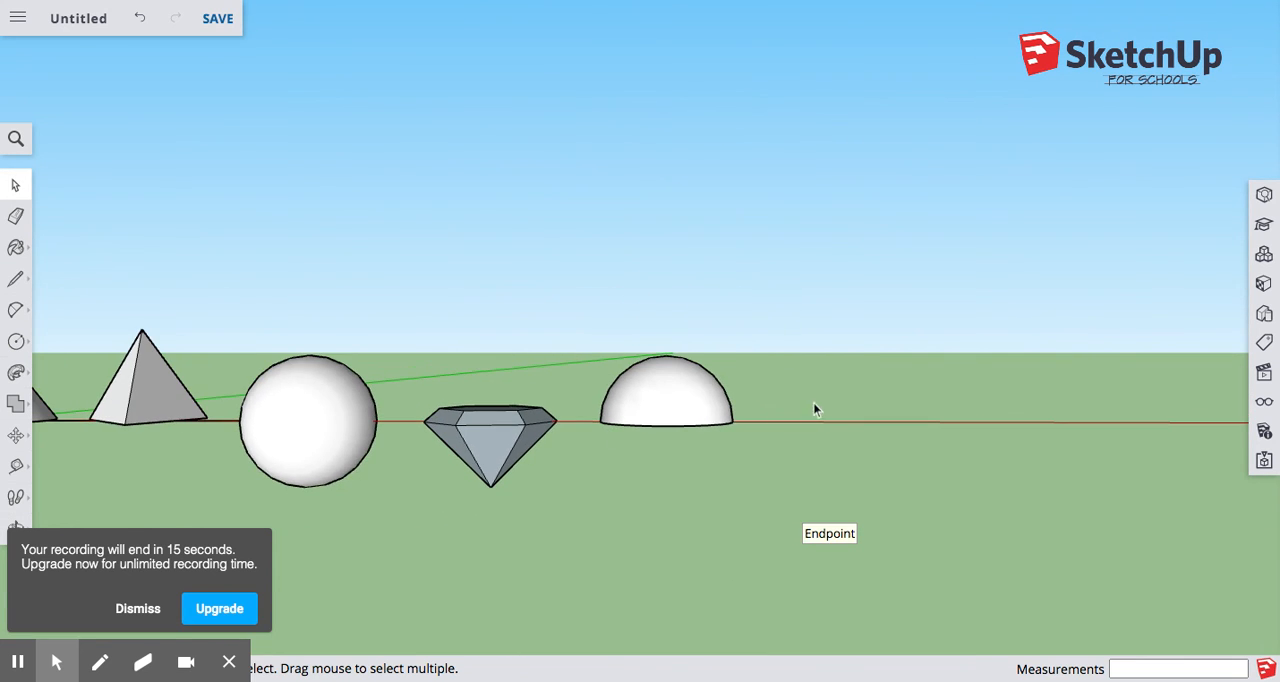
scroll(875, 483, down, 1)
scroll(234, 417, up, 3)
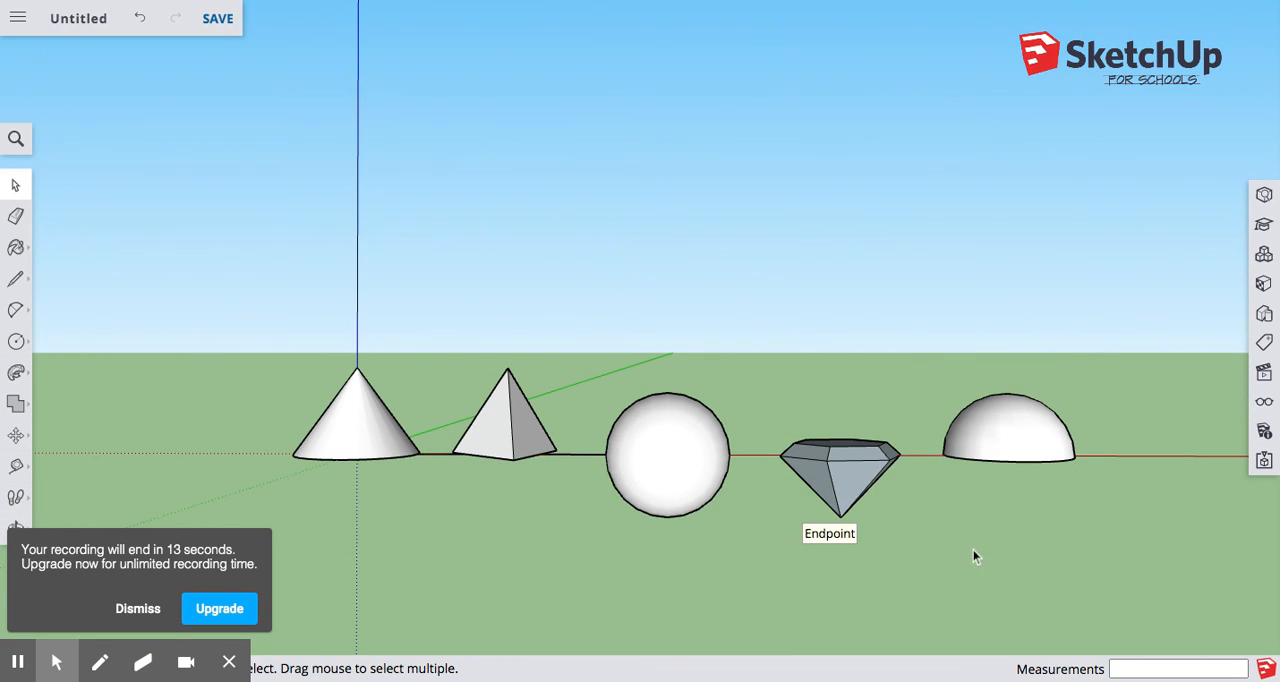
scroll(1147, 544, up, 2)
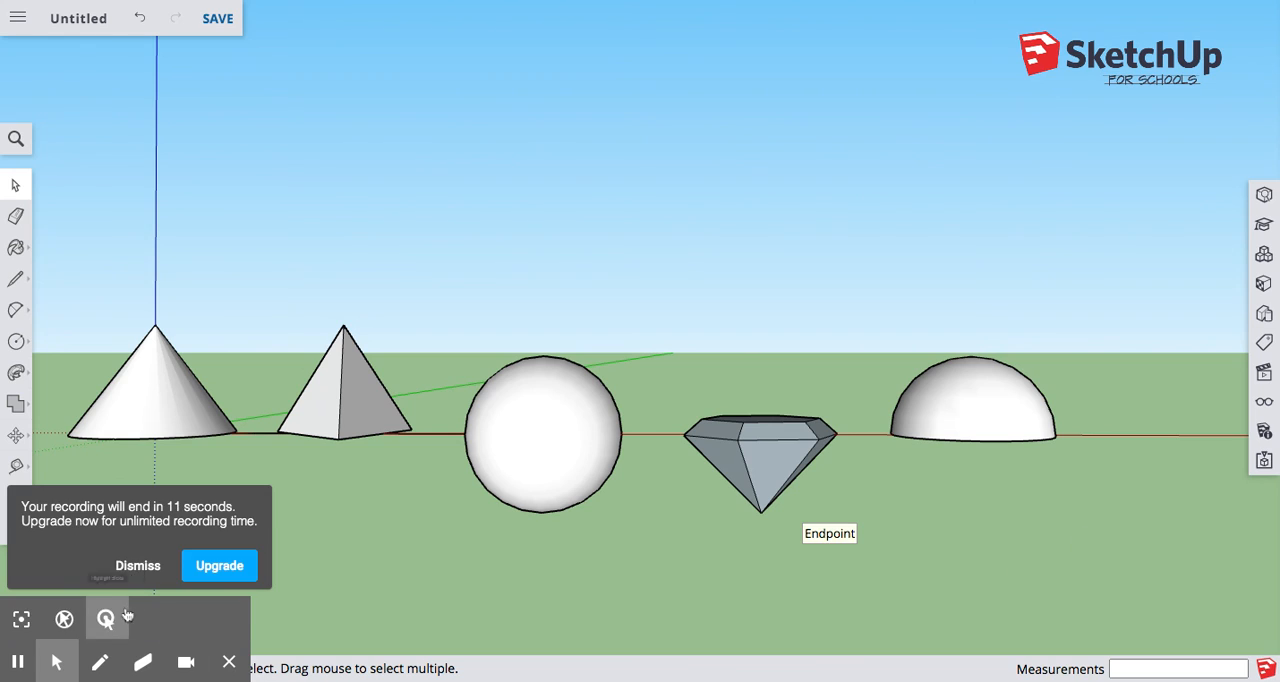